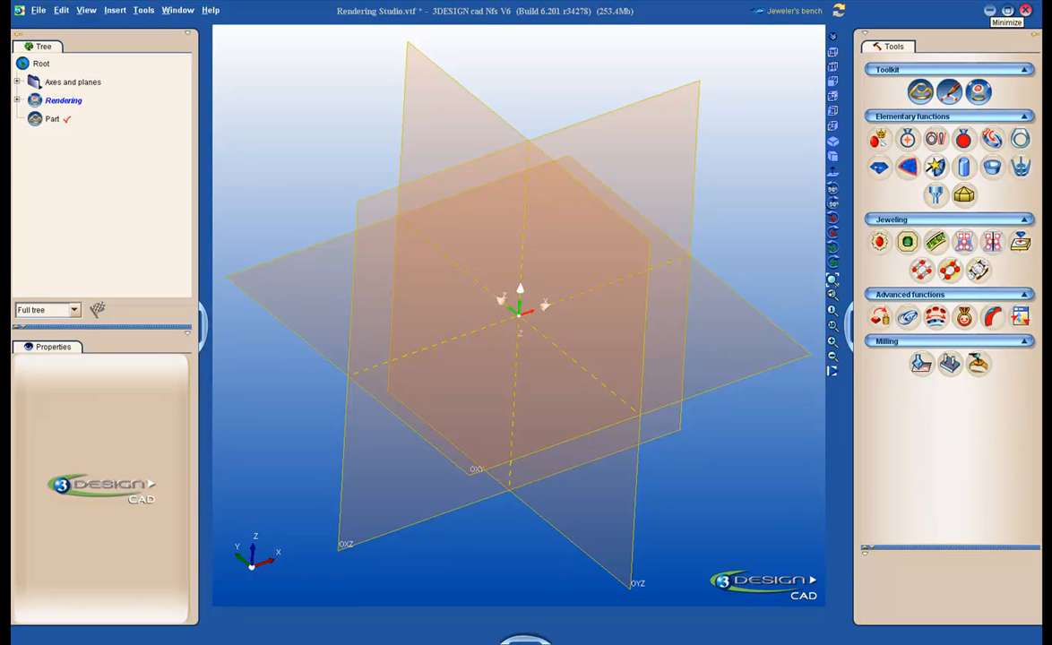
Step: Switch to Windows Explorer and open the .y3kjewel\images folder inside the user's profile folder on drive C
{"action": "left_click", "coordinate": [990, 10]}
{"action": "double_click", "coordinate": [42, 41]}
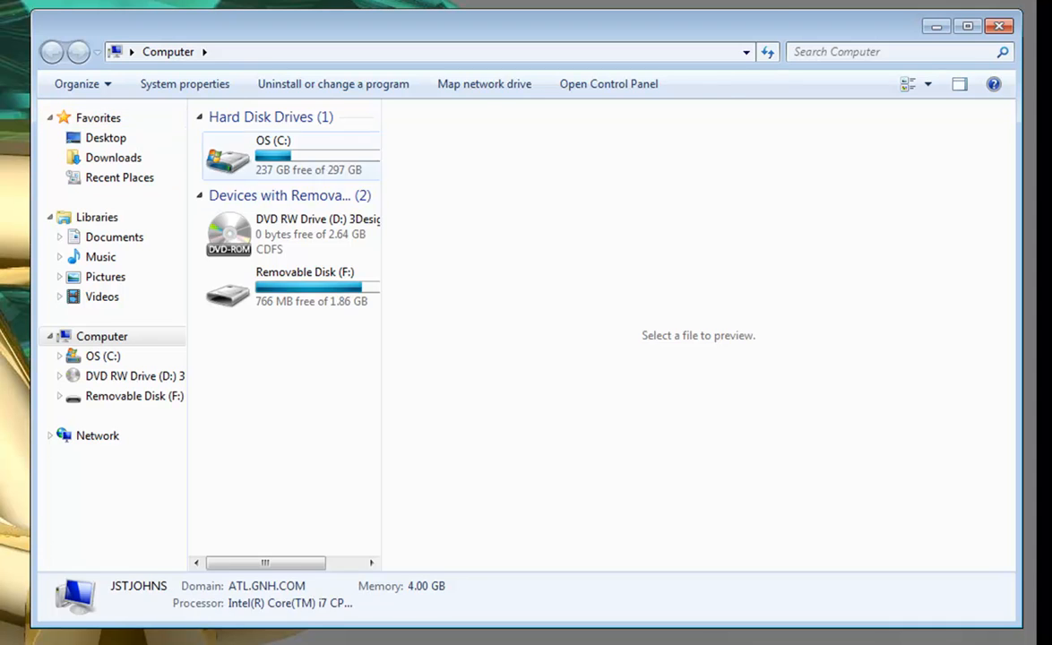
{"action": "double_click", "coordinate": [260, 154]}
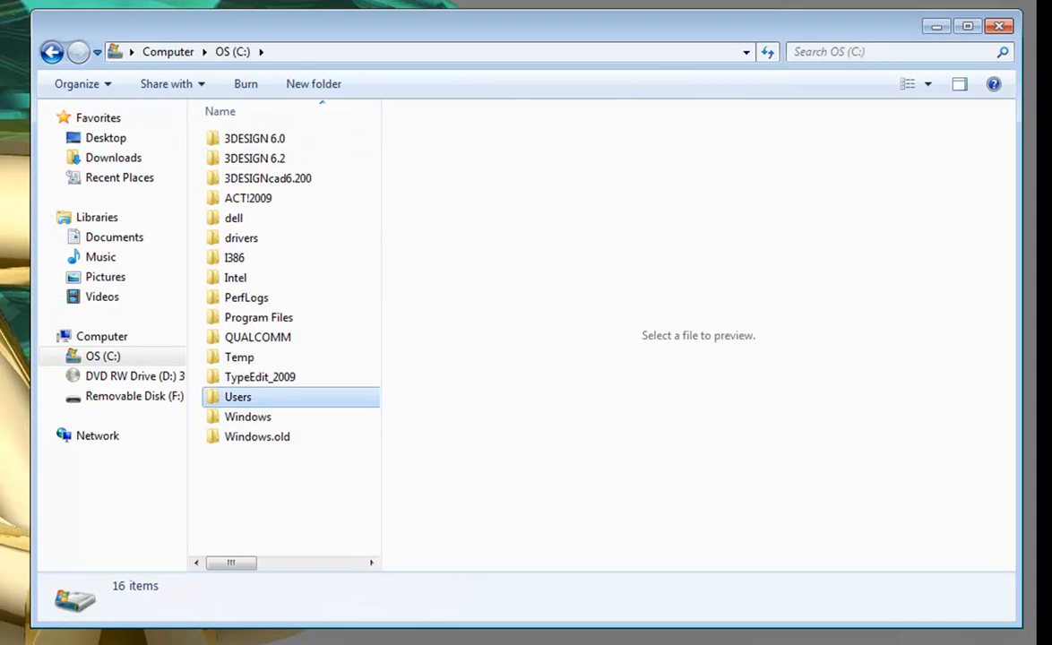
{"action": "double_click", "coordinate": [238, 397]}
{"action": "double_click", "coordinate": [245, 178]}
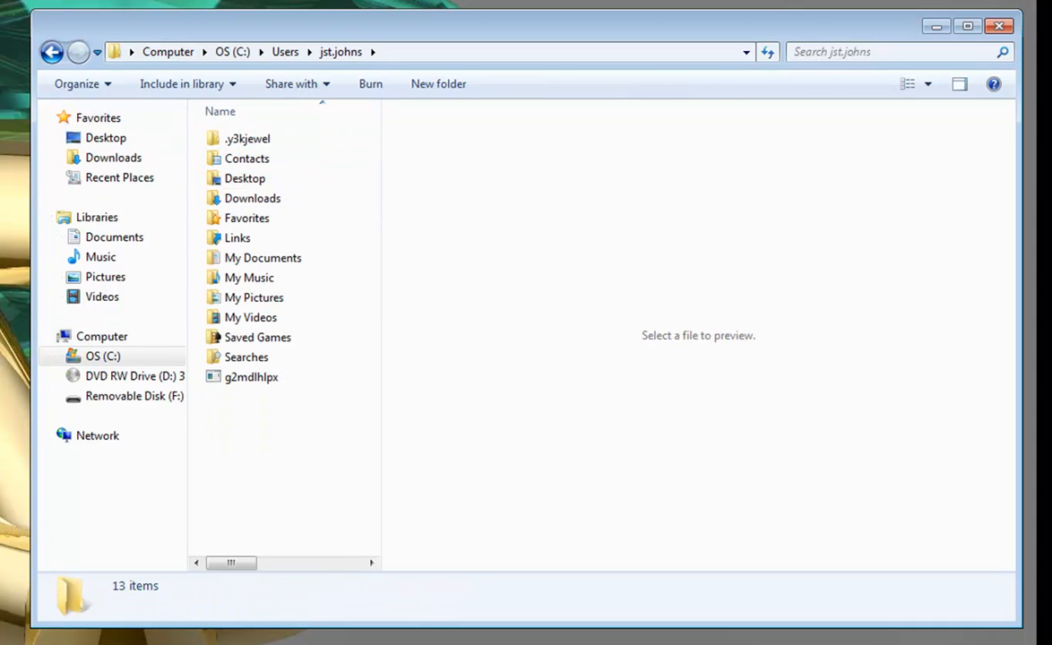
{"action": "left_click", "coordinate": [247, 139]}
{"action": "double_click", "coordinate": [248, 139]}
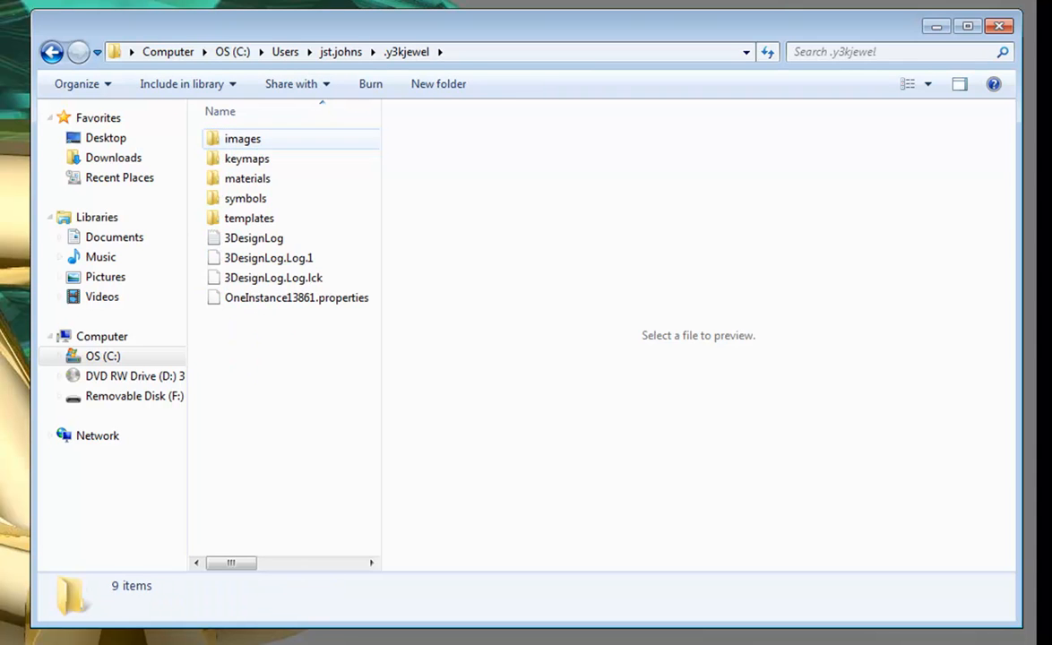
{"action": "double_click", "coordinate": [247, 139]}
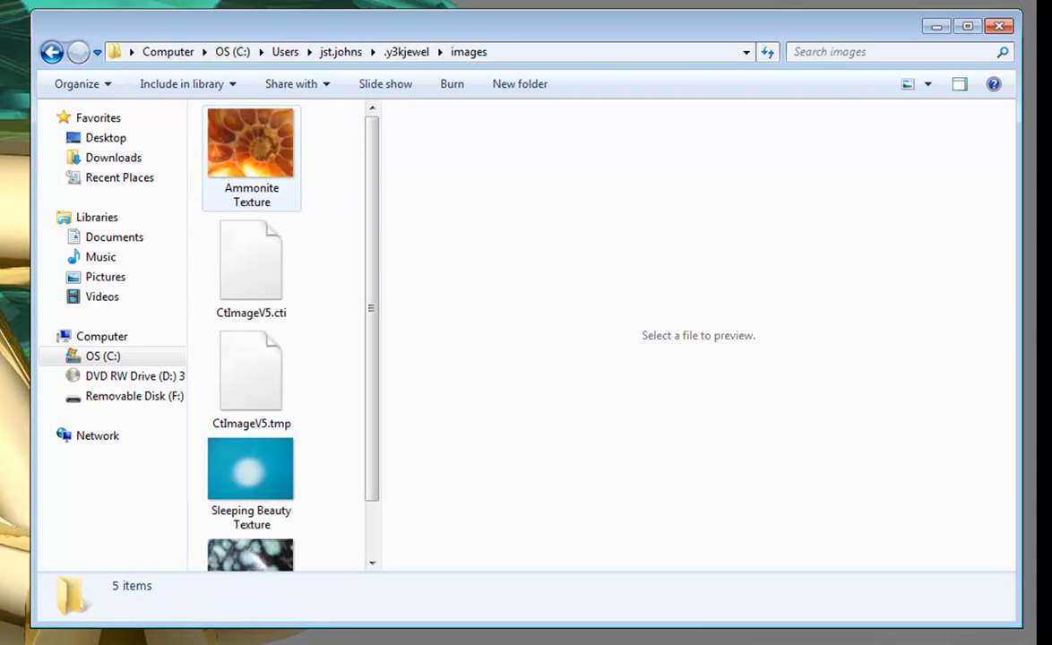
Step: Browse the texture images, preview Spider Web Texture at full size, and close the file window
{"action": "scroll", "coordinate": [251, 332], "scroll_direction": "down", "scroll_amount": 2}
{"action": "scroll", "coordinate": [251, 332], "scroll_direction": "up", "scroll_amount": 2}
{"action": "scroll", "coordinate": [251, 336], "scroll_direction": "down", "scroll_amount": 2}
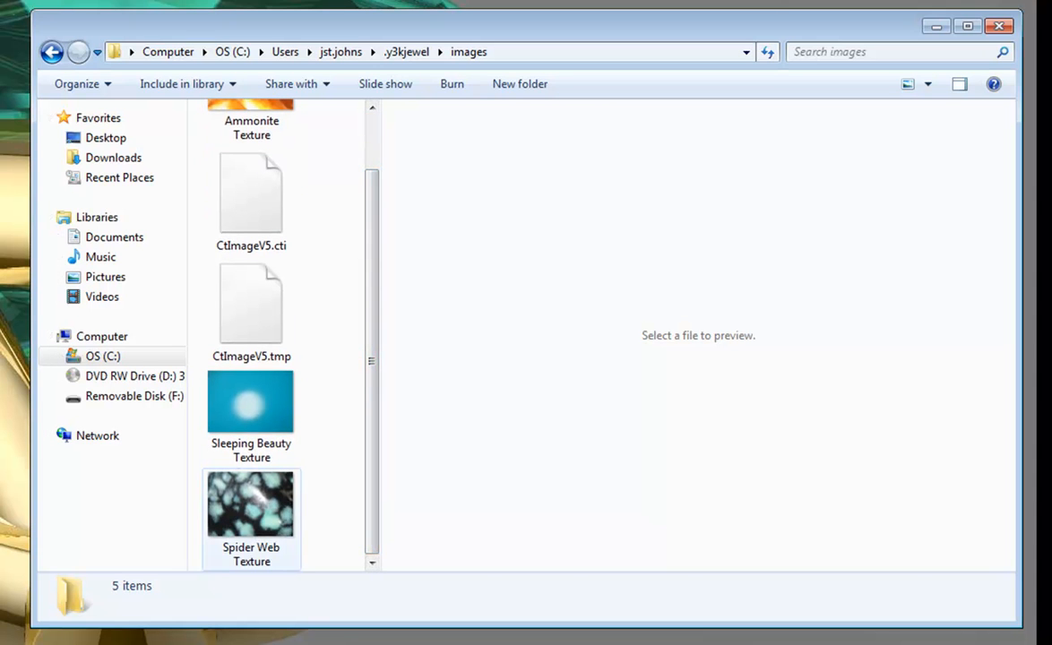
{"action": "left_click", "coordinate": [251, 507]}
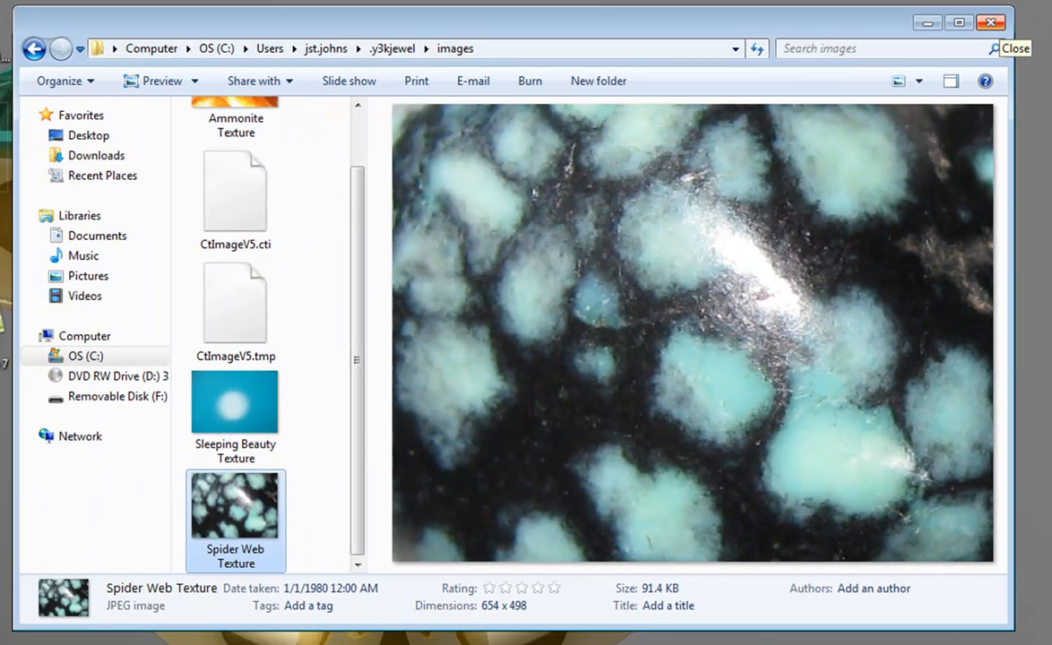
{"action": "left_click", "coordinate": [990, 21]}
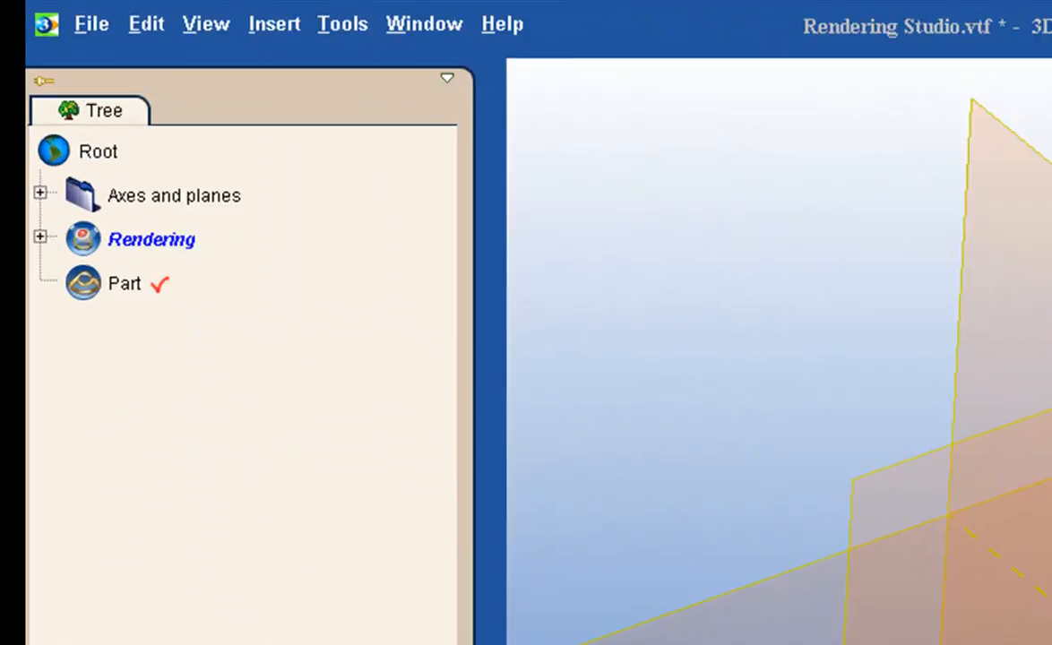
Step: Open the 3DESIGN material database and expand the Opaque Stones folder under User data
{"action": "left_click", "coordinate": [143, 11]}
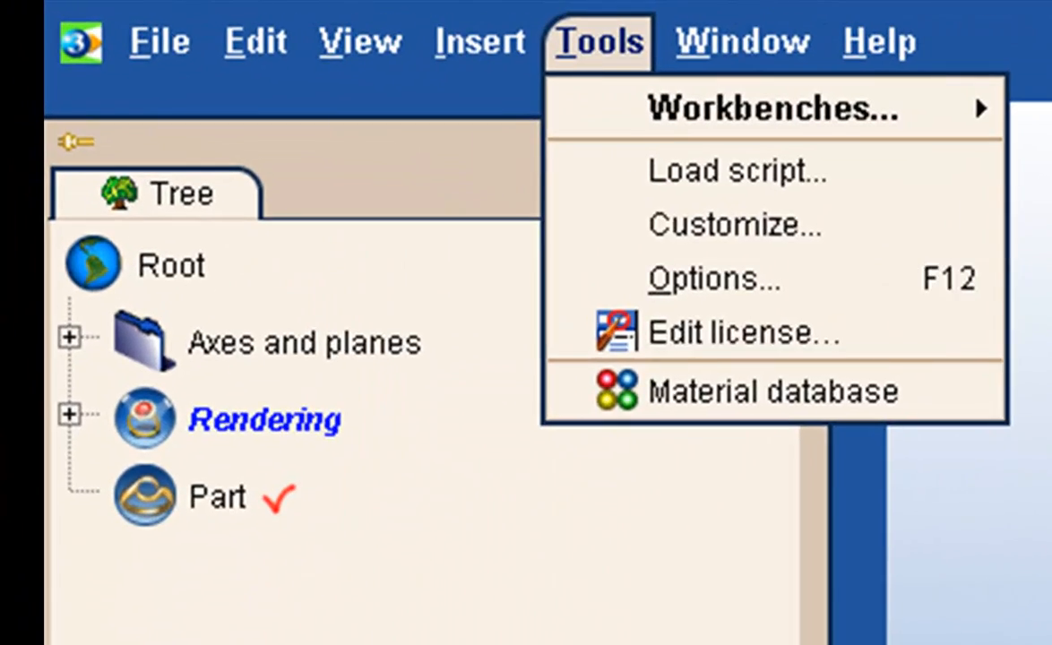
{"action": "left_click", "coordinate": [768, 389]}
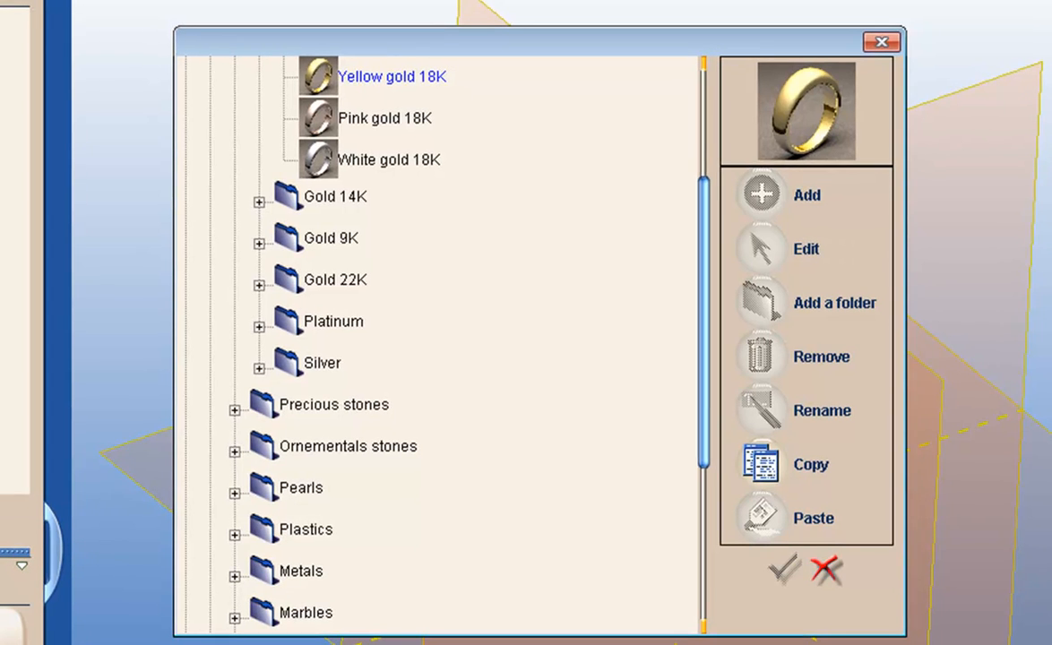
{"action": "scroll", "coordinate": [436, 340], "scroll_direction": "down", "scroll_amount": 5}
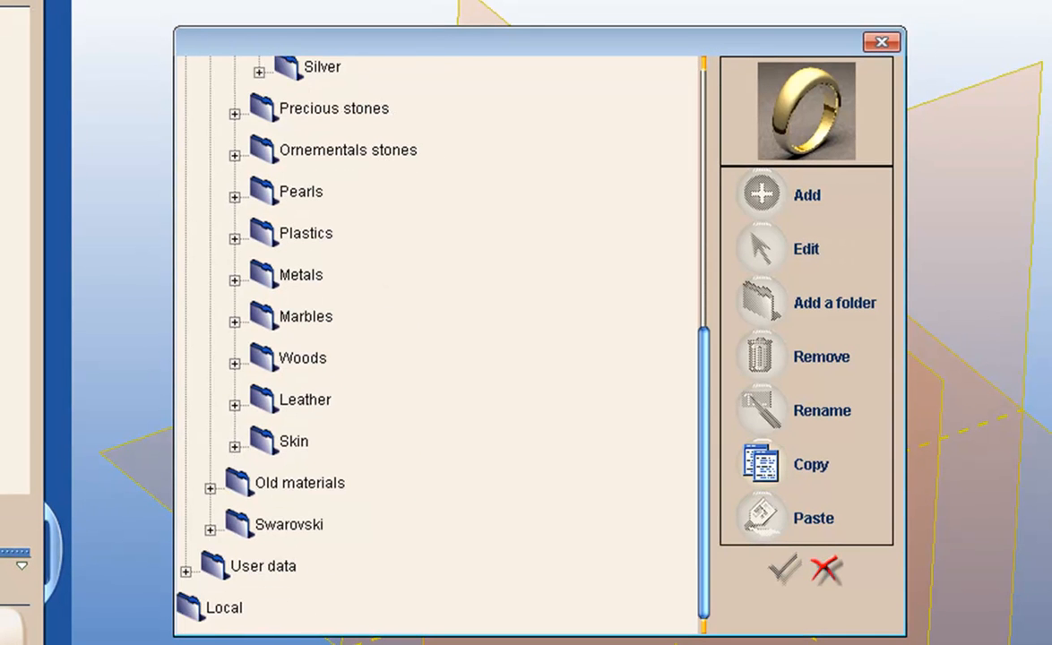
{"action": "left_click", "coordinate": [263, 566]}
{"action": "left_click", "coordinate": [185, 571]}
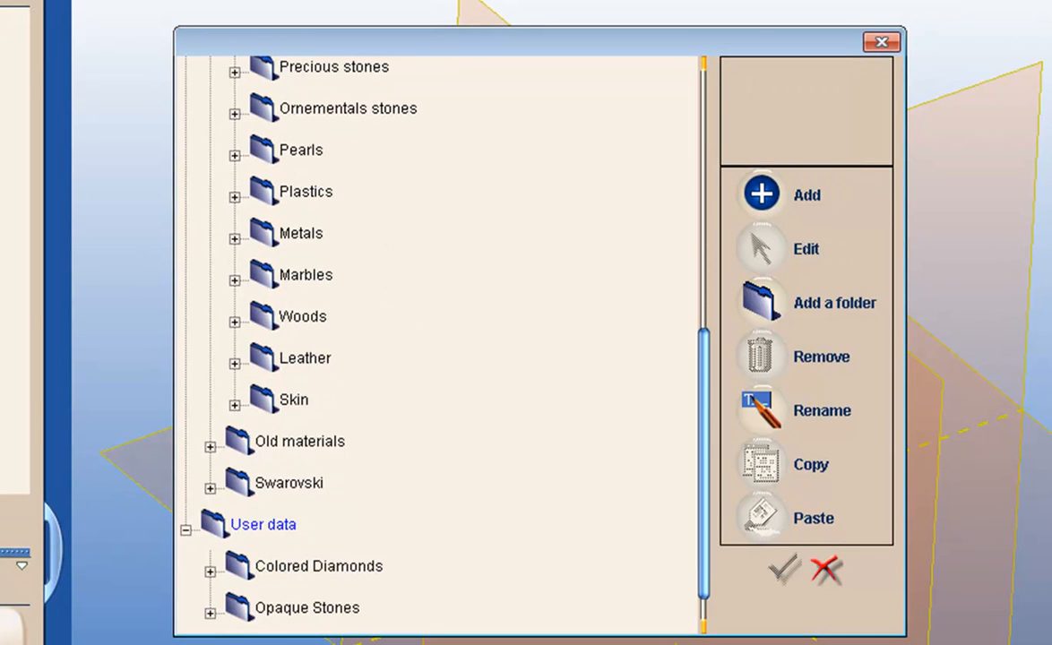
{"action": "scroll", "coordinate": [436, 341], "scroll_direction": "down", "scroll_amount": 1}
{"action": "double_click", "coordinate": [307, 567]}
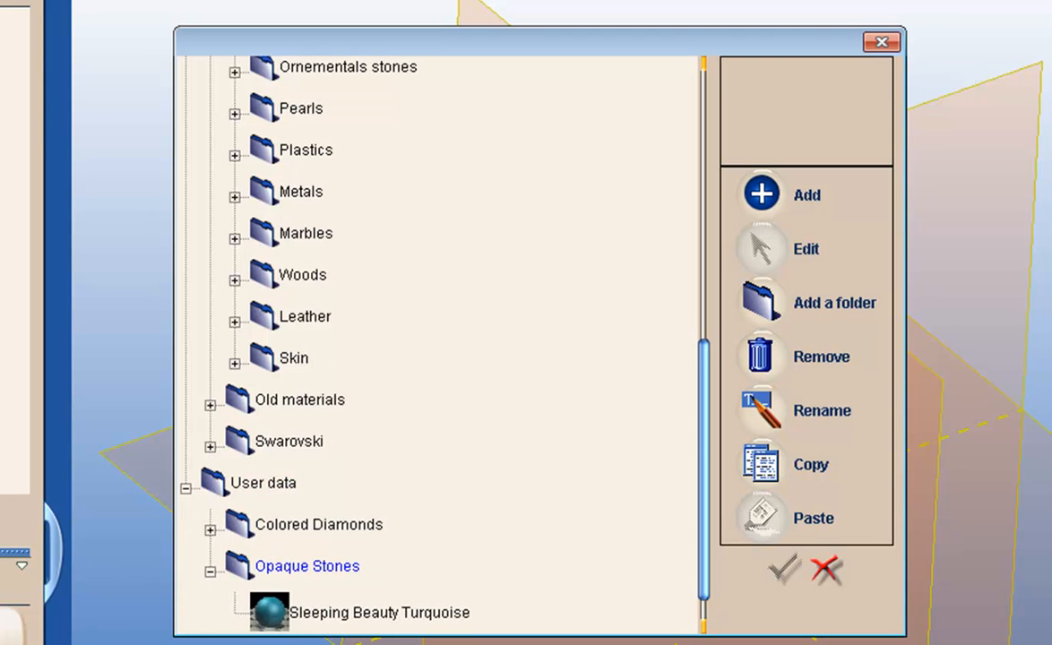
Step: Duplicate the Sleeping Beauty Turquoise material within the Opaque Stones folder
{"action": "scroll", "coordinate": [436, 340], "scroll_direction": "down", "scroll_amount": 1}
{"action": "left_click", "coordinate": [378, 571]}
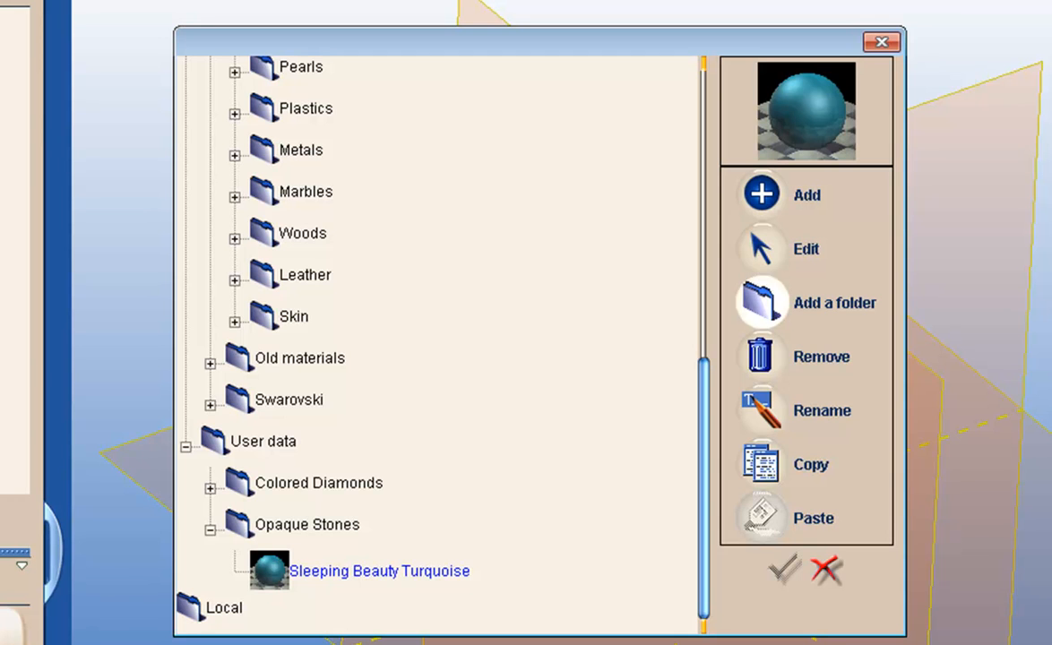
{"action": "left_click", "coordinate": [761, 464]}
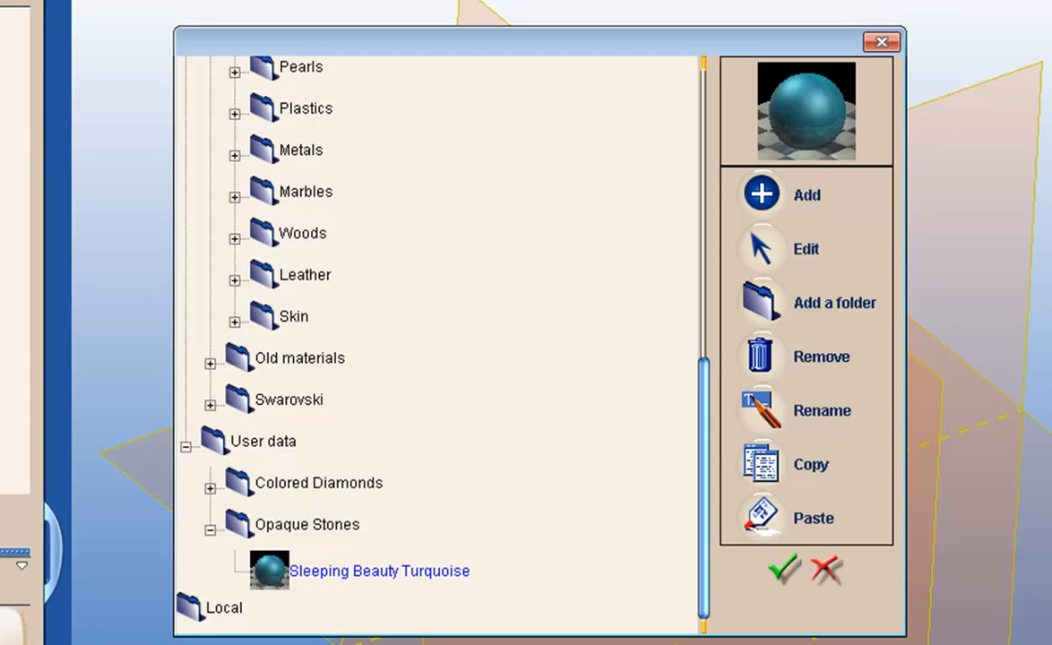
{"action": "left_click", "coordinate": [306, 525]}
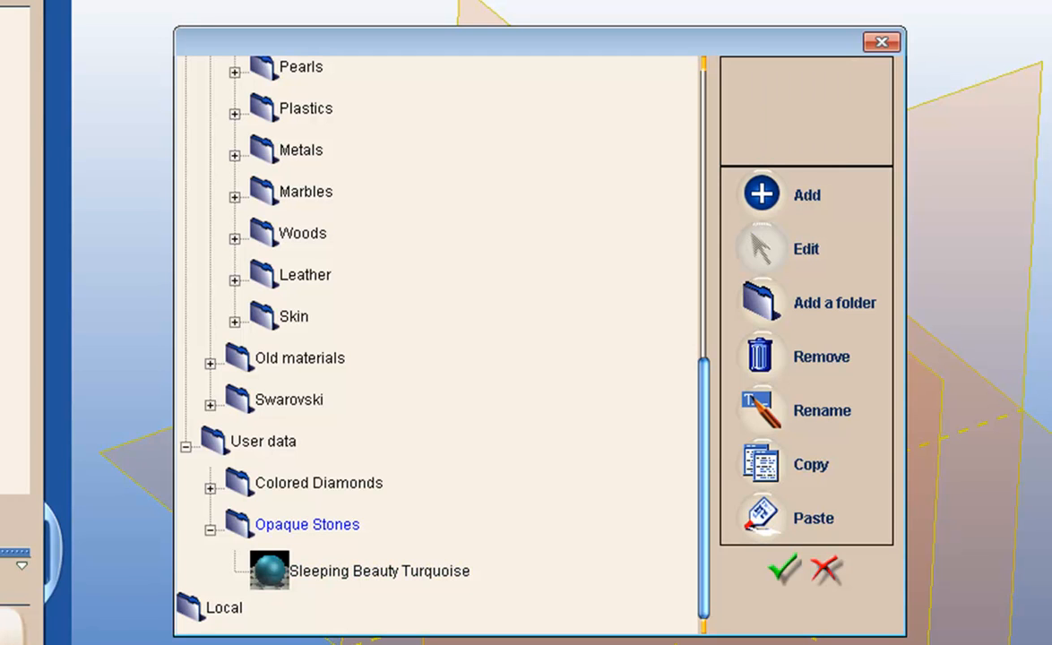
{"action": "left_click", "coordinate": [760, 518]}
Step: Rename the copied turquoise material as Spider Web Turquoise
{"action": "scroll", "coordinate": [439, 528], "scroll_direction": "down", "scroll_amount": 1}
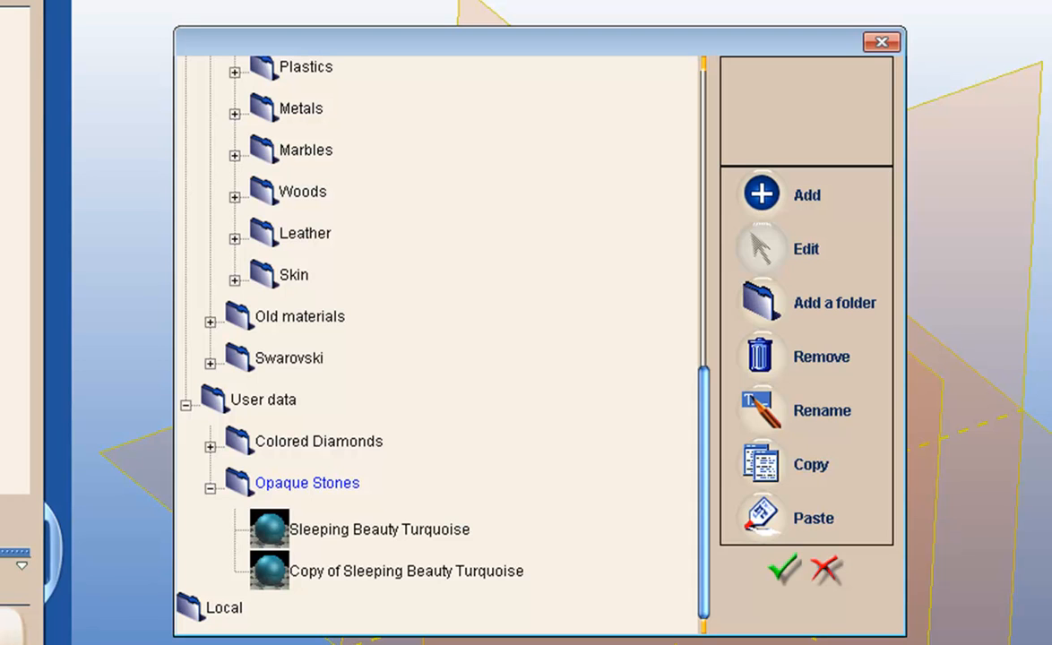
{"action": "left_click", "coordinate": [405, 571]}
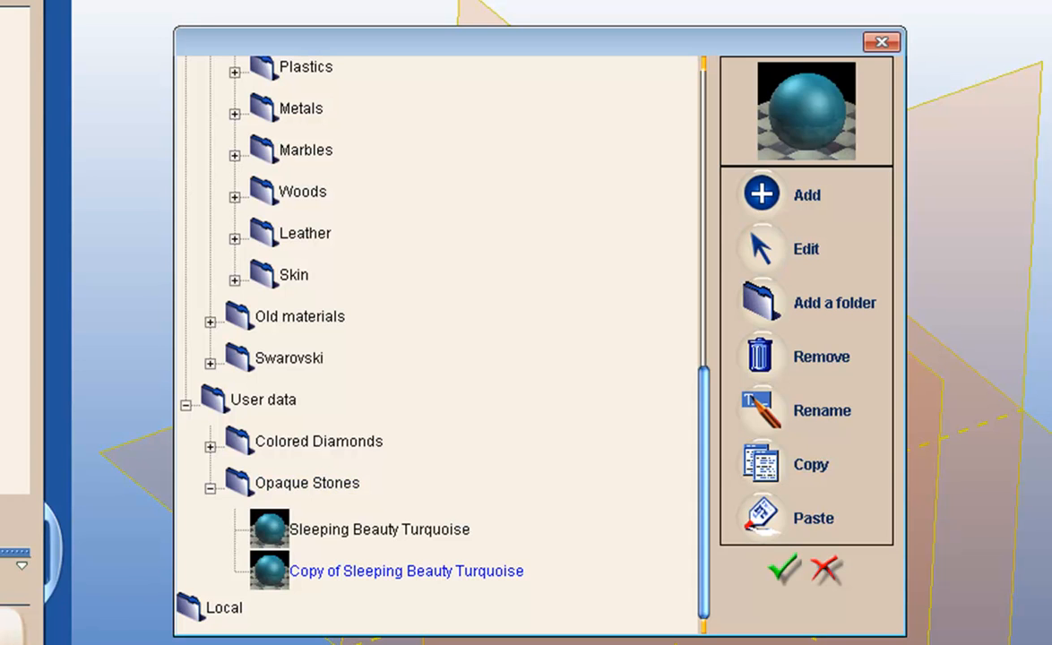
{"action": "left_click", "coordinate": [761, 411]}
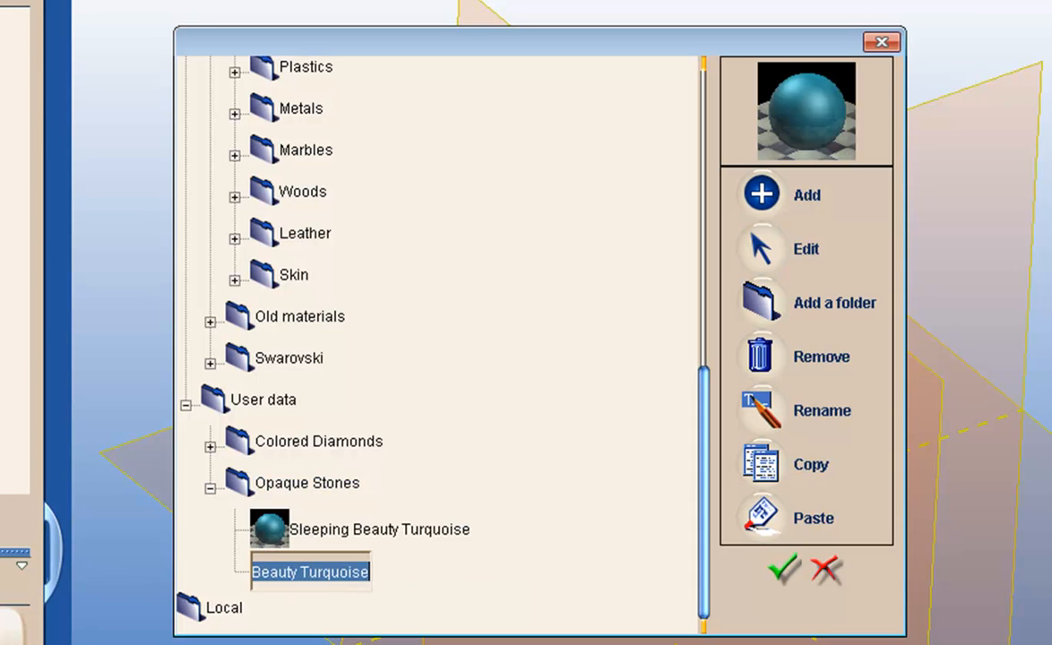
{"action": "left_click", "coordinate": [298, 572]}
{"action": "key", "text": "shift+End"}
{"action": "key", "text": "BackSpace"}
{"action": "key", "text": "BackSpace"}
{"action": "key", "text": "BackSpace"}
{"action": "key", "text": "BackSpace"}
{"action": "key", "text": "BackSpace"}
{"action": "key", "text": "BackSpace"}
{"action": "key", "text": "BackSpace"}
{"action": "key", "text": "BackSpace"}
{"action": "key", "text": "BackSpace"}
{"action": "key", "text": "BackSpace"}
{"action": "key", "text": "BackSpace"}
{"action": "key", "text": "BackSpace"}
{"action": "key", "text": "BackSpace"}
{"action": "key", "text": "BackSpace"}
{"action": "key", "text": "BackSpace"}
{"action": "key", "text": "BackSpace"}
{"action": "key", "text": "BackSpace"}
{"action": "key", "text": "BackSpace"}
{"action": "key", "text": "BackSpace"}
{"action": "key", "text": "BackSpace"}
{"action": "key", "text": "BackSpace"}
{"action": "key", "text": "BackSpace"}
{"action": "key", "text": "BackSpace"}
{"action": "key", "text": "BackSpace"}
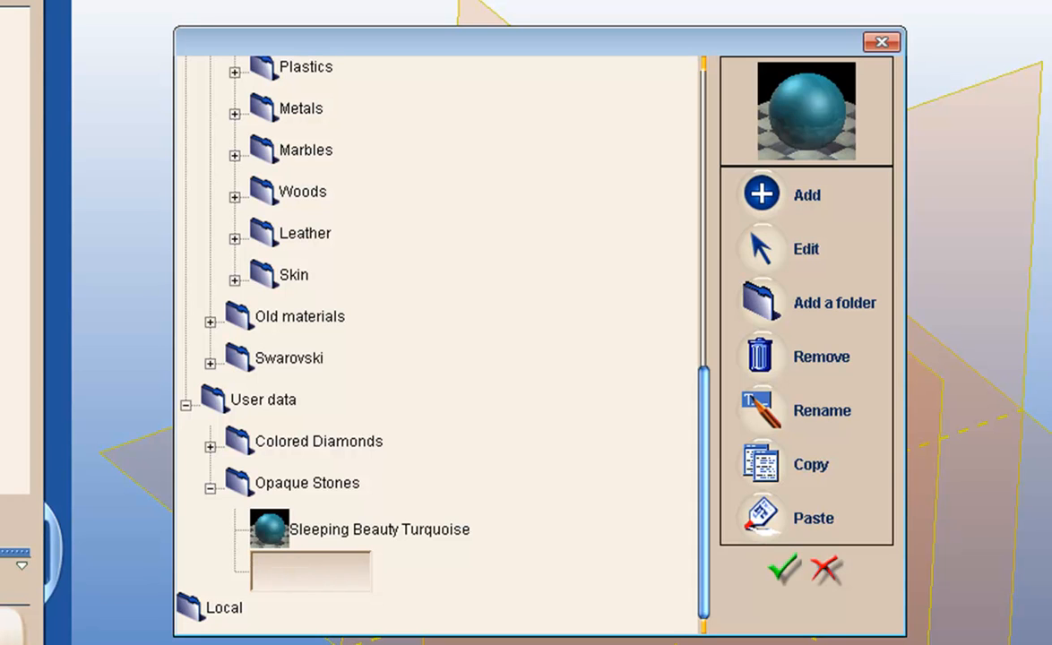
{"action": "type", "text": "Spider Web Tu"}
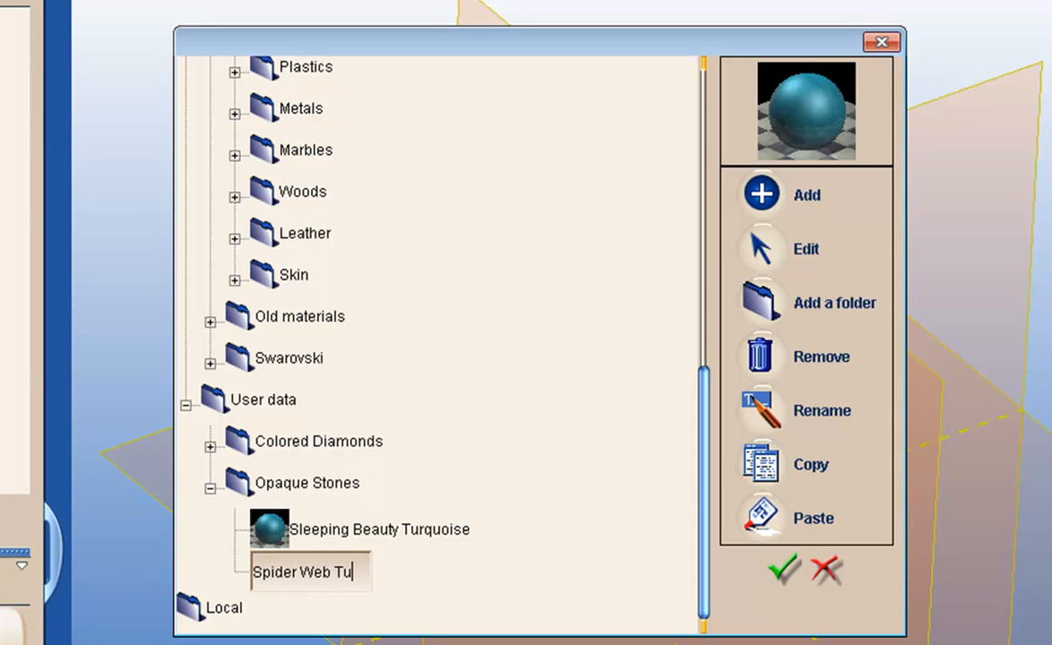
{"action": "type", "text": "rquoise"}
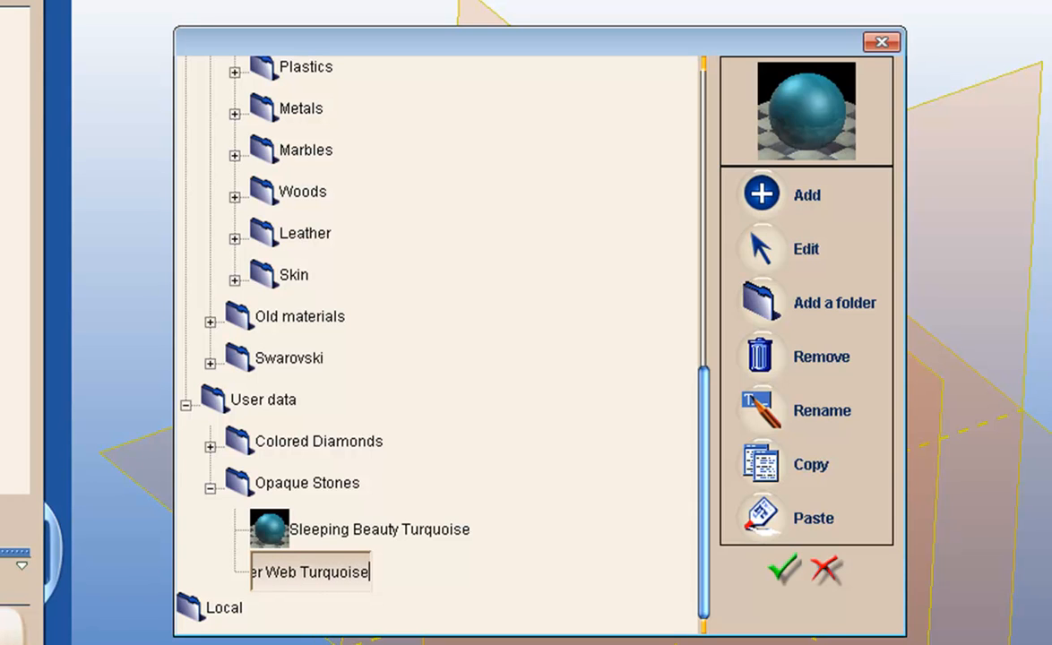
{"action": "key", "text": "Return"}
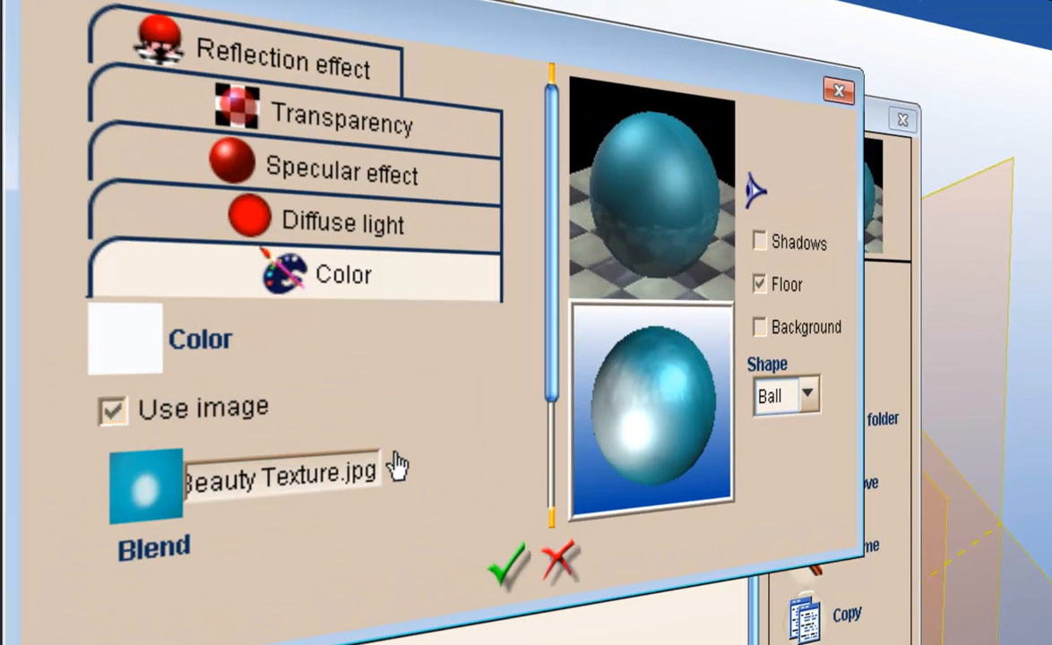
Step: Replace the material's colour image with Spider Web Texture.jpg from User data
{"action": "left_click", "coordinate": [393, 465]}
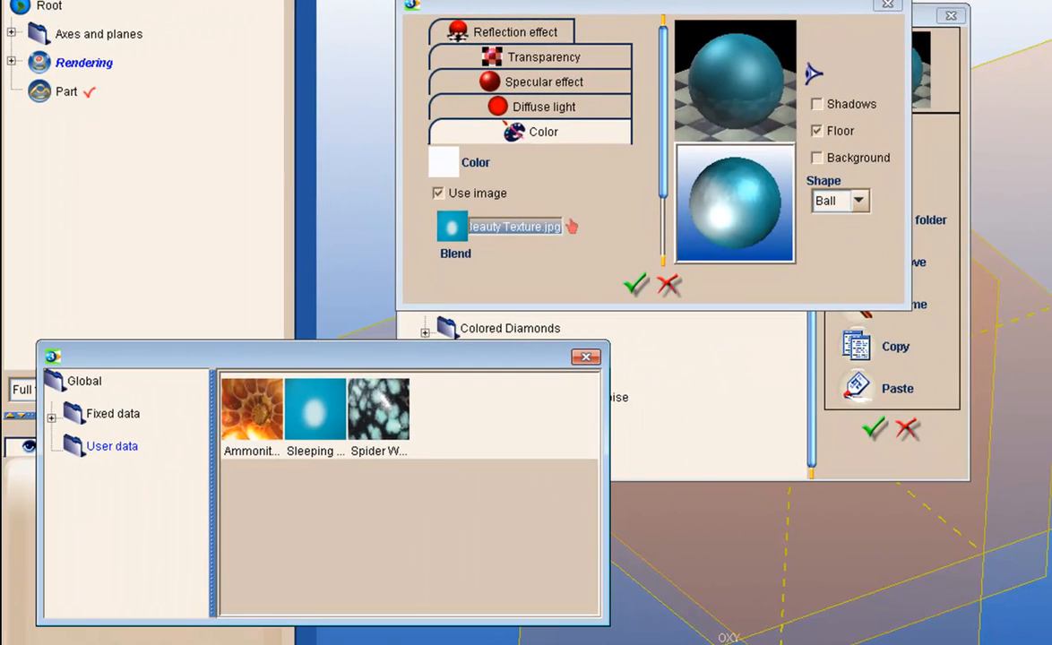
{"action": "double_click", "coordinate": [379, 408]}
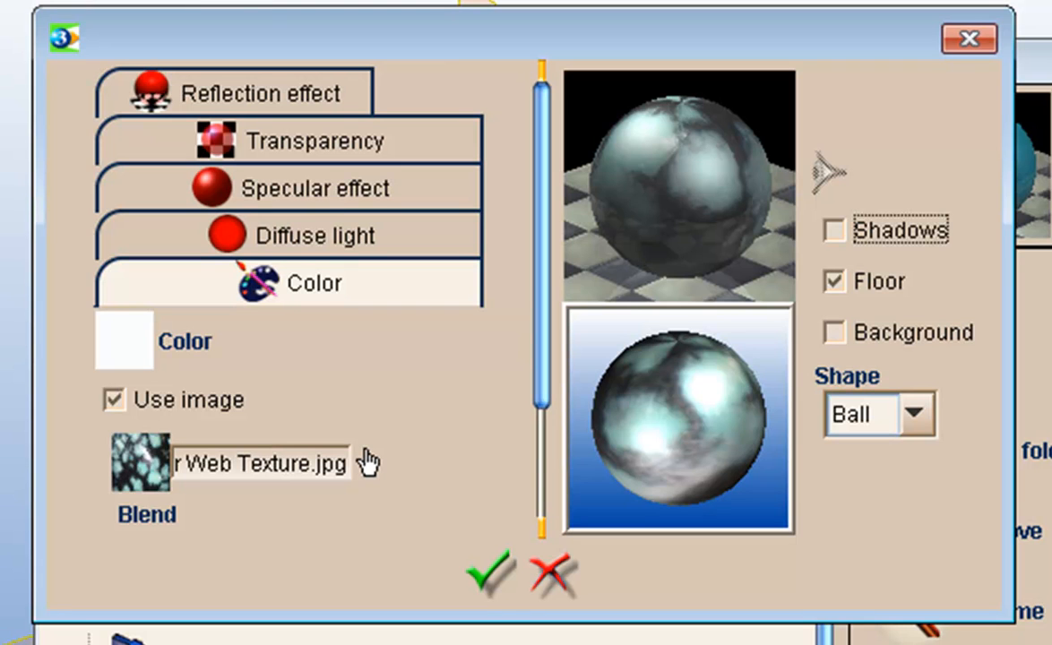
Step: Try the diffuse light at minimum and the internal light at maximum, refreshing the material preview after each change
{"action": "left_click", "coordinate": [314, 236]}
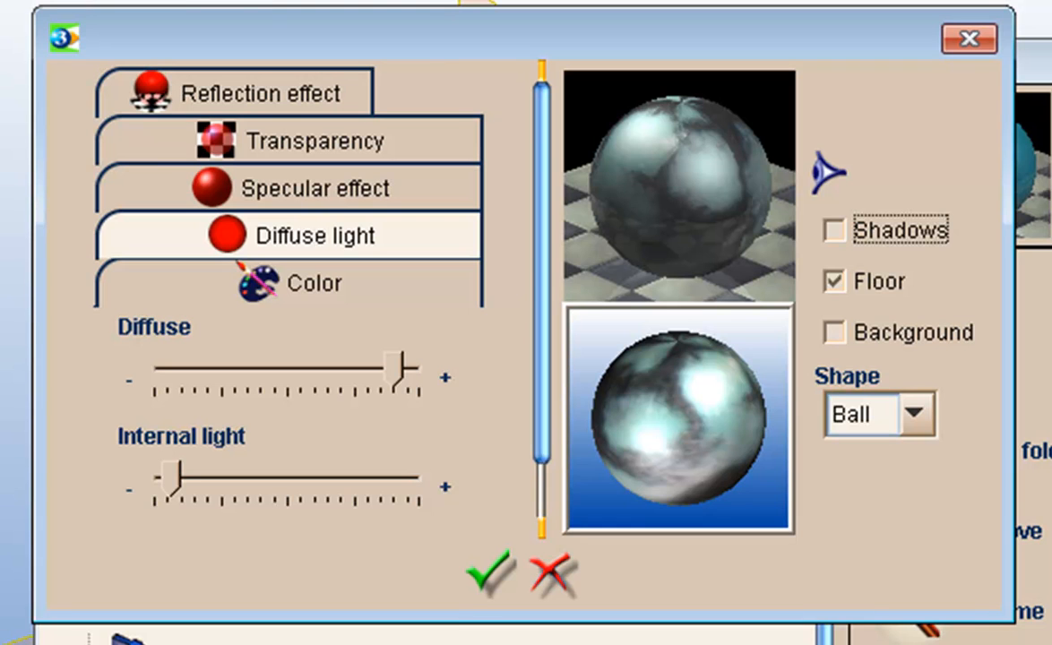
{"action": "left_click_drag", "start_coordinate": [394, 369], "coordinate": [155, 369]}
{"action": "left_click", "coordinate": [828, 173]}
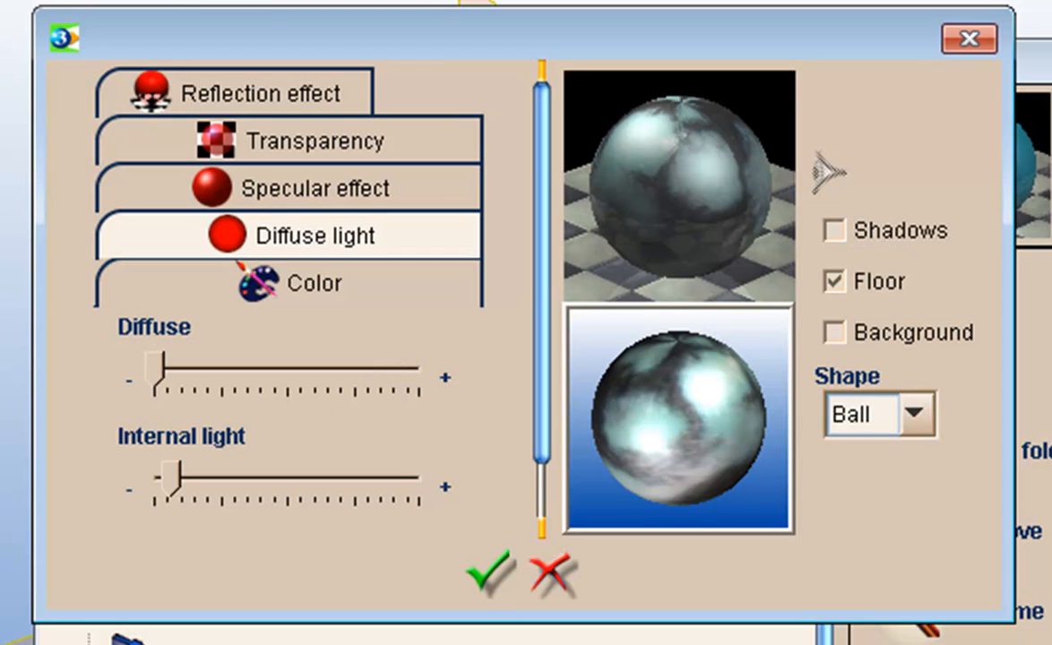
{"action": "left_click_drag", "start_coordinate": [170, 477], "coordinate": [419, 477]}
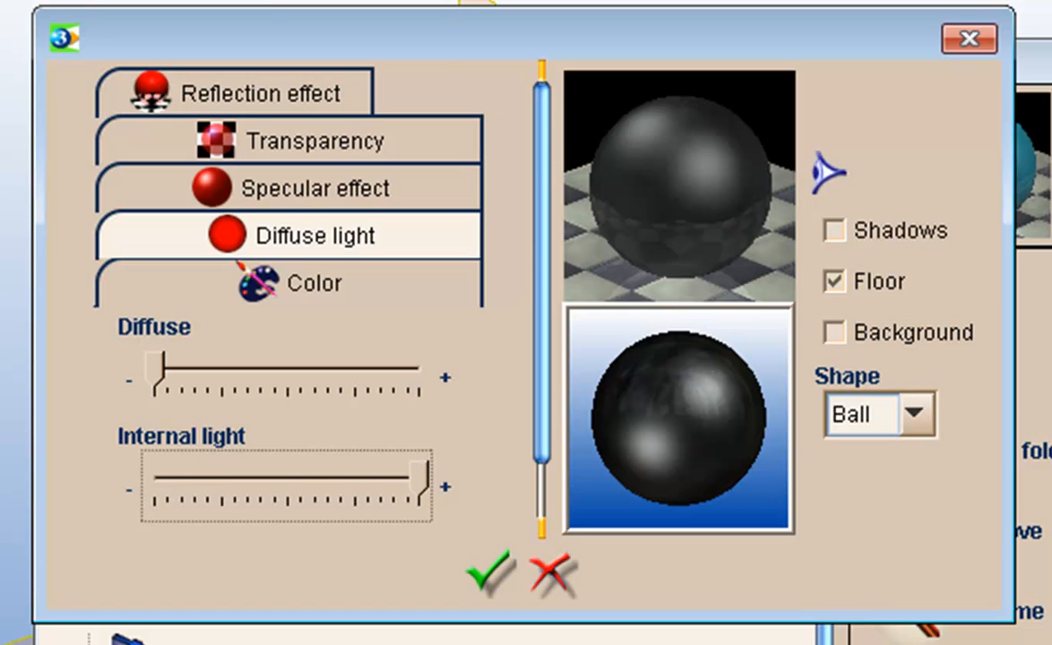
{"action": "left_click", "coordinate": [828, 173]}
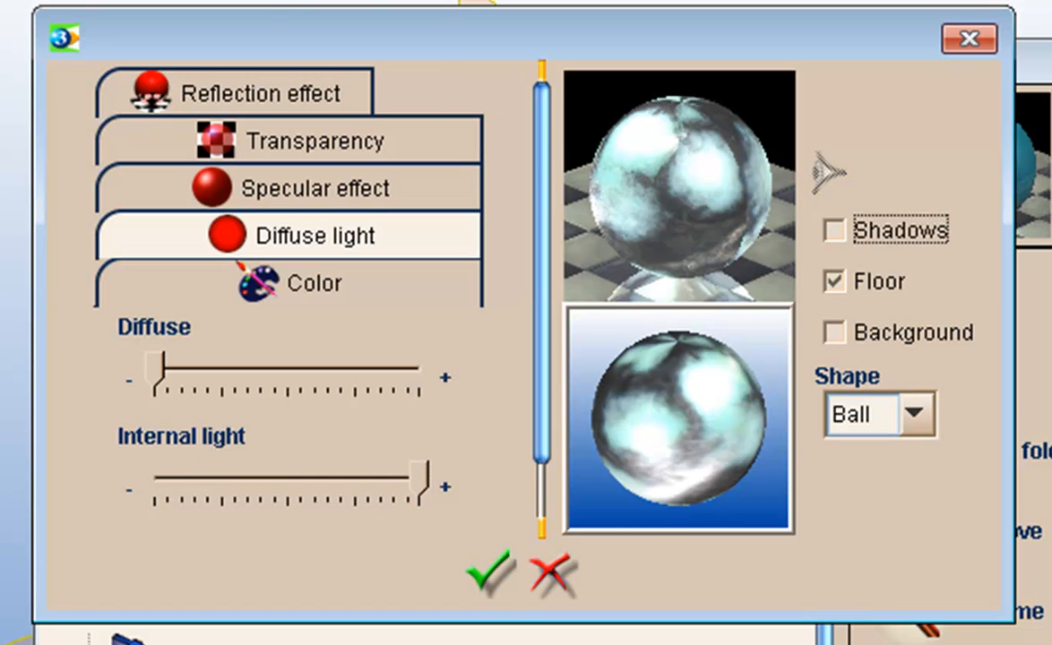
Step: Set the internal light to minimum and the diffuse light near maximum, and refresh the material preview
{"action": "left_click_drag", "start_coordinate": [418, 478], "coordinate": [154, 479]}
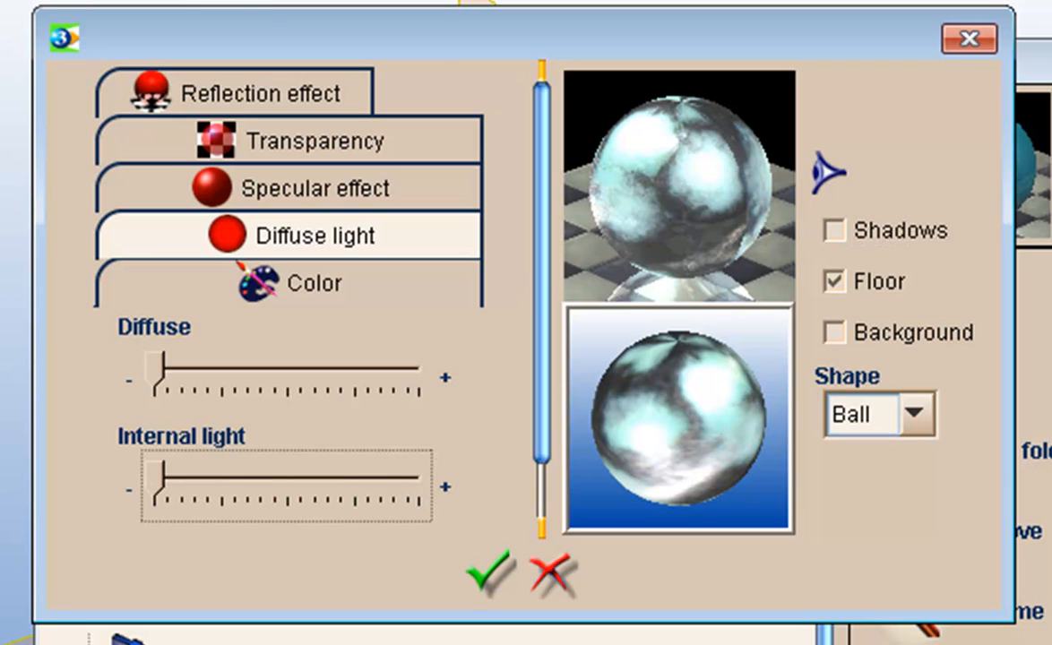
{"action": "left_click_drag", "start_coordinate": [157, 367], "coordinate": [408, 368]}
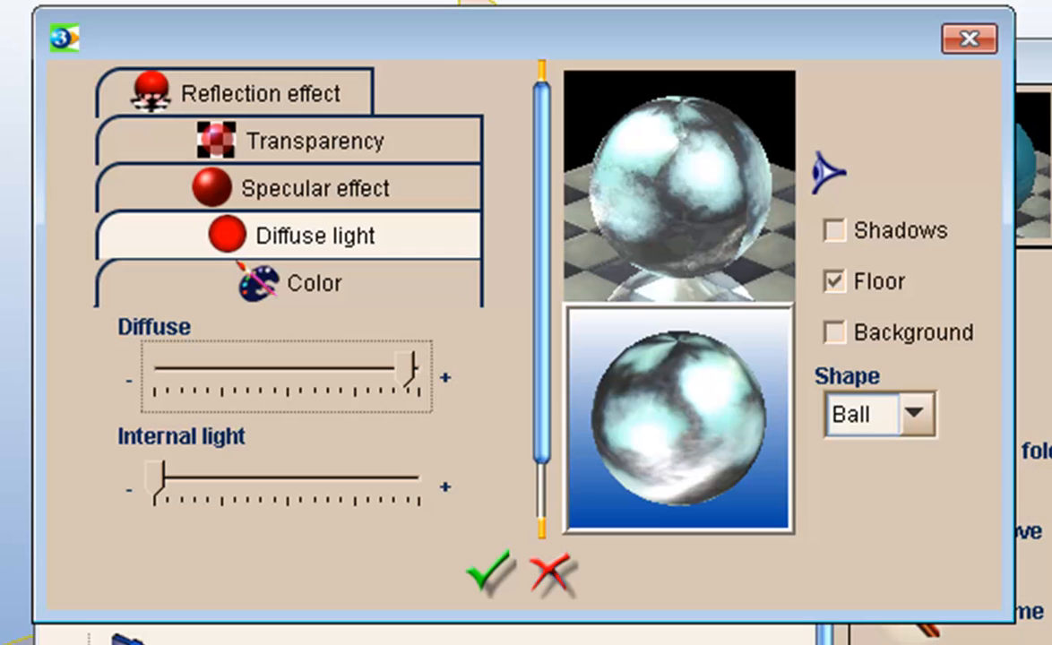
{"action": "left_click", "coordinate": [829, 173]}
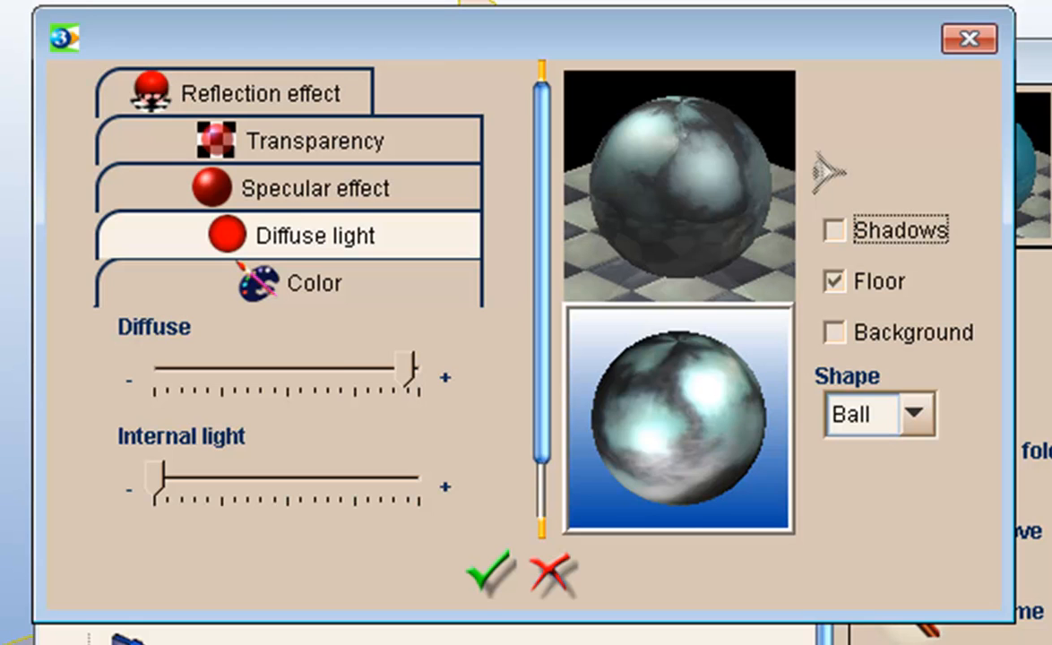
Step: Try the specular effect with Specular at minimum and refresh the material preview
{"action": "left_click", "coordinate": [291, 188]}
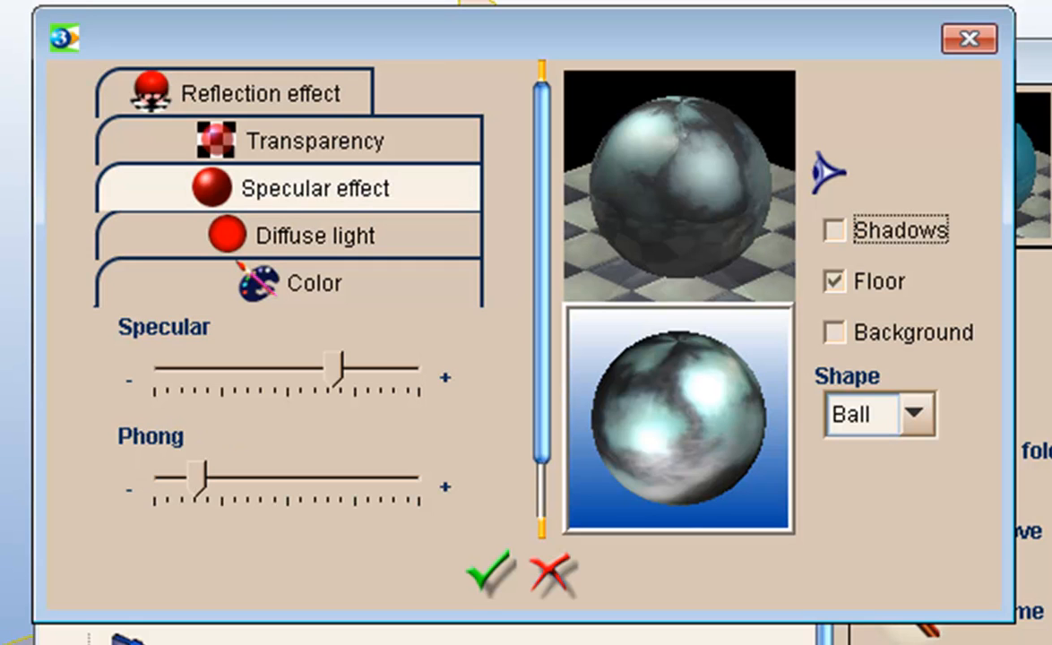
{"action": "left_click_drag", "start_coordinate": [334, 367], "coordinate": [155, 368]}
{"action": "left_click", "coordinate": [828, 172]}
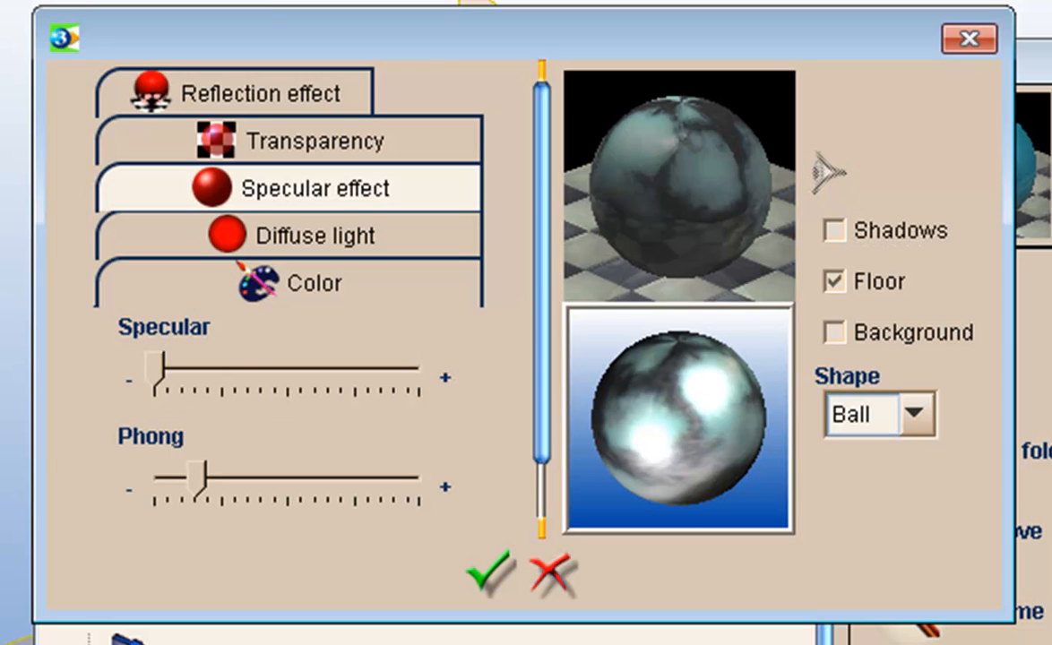
Step: Set Specular near maximum, try Phong at minimum, and refresh the material preview
{"action": "left_click_drag", "start_coordinate": [156, 368], "coordinate": [385, 369]}
{"action": "key", "text": "Tab"}
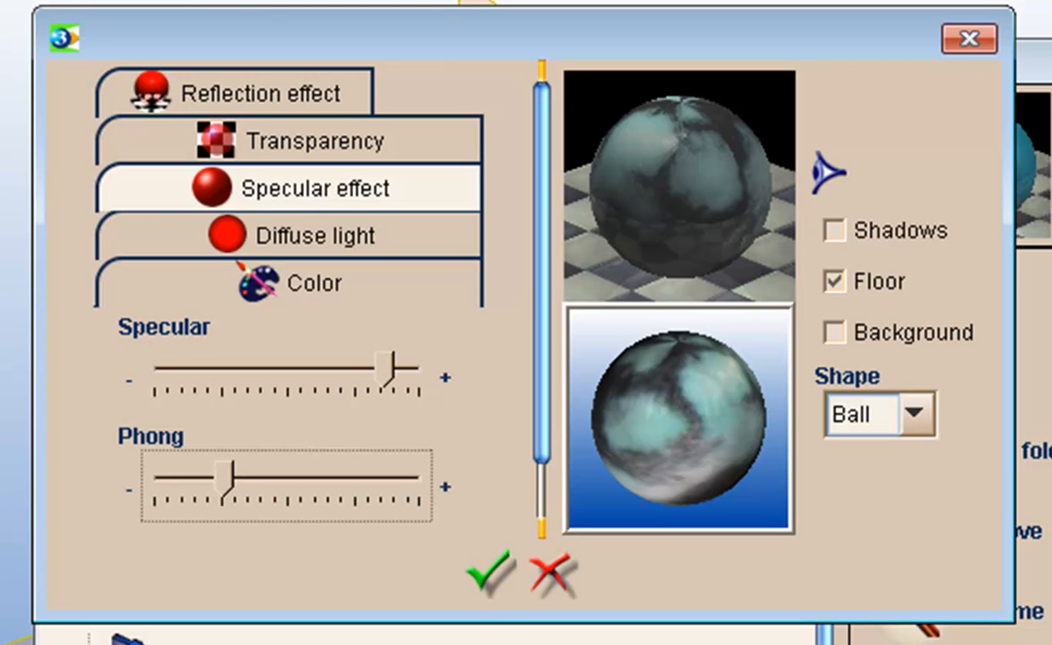
{"action": "key", "text": "Home"}
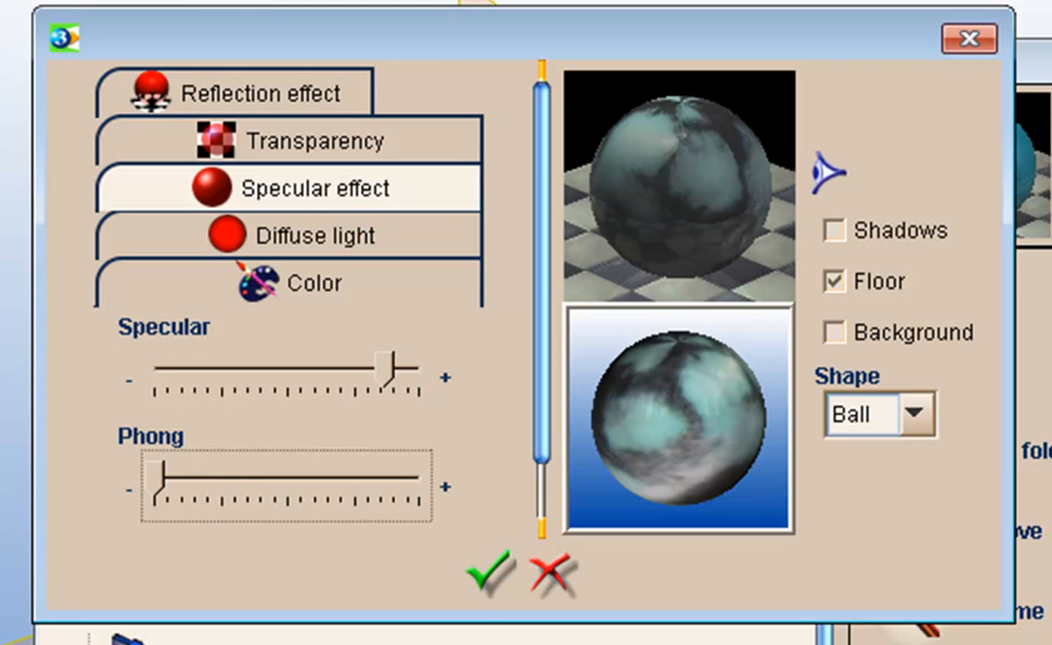
{"action": "key", "text": "Tab"}
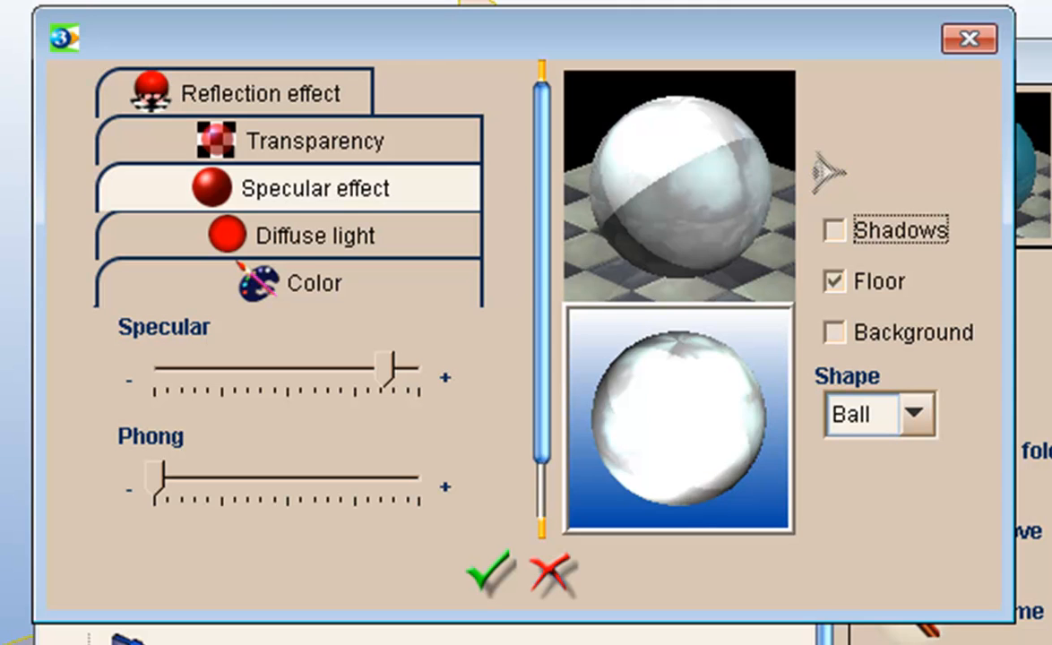
Step: Try Phong at maximum, settle it slightly above the middle, and refresh the material preview
{"action": "key", "text": "shift+Tab"}
{"action": "key", "text": "End"}
{"action": "key", "text": "Tab"}
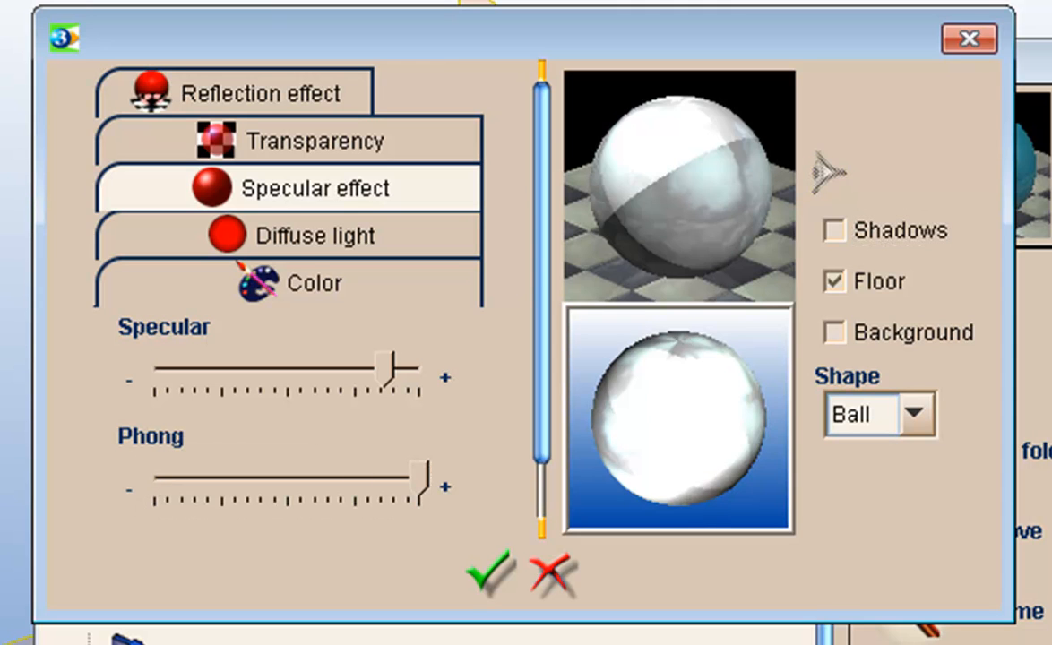
{"action": "left_click_drag", "start_coordinate": [419, 479], "coordinate": [316, 480]}
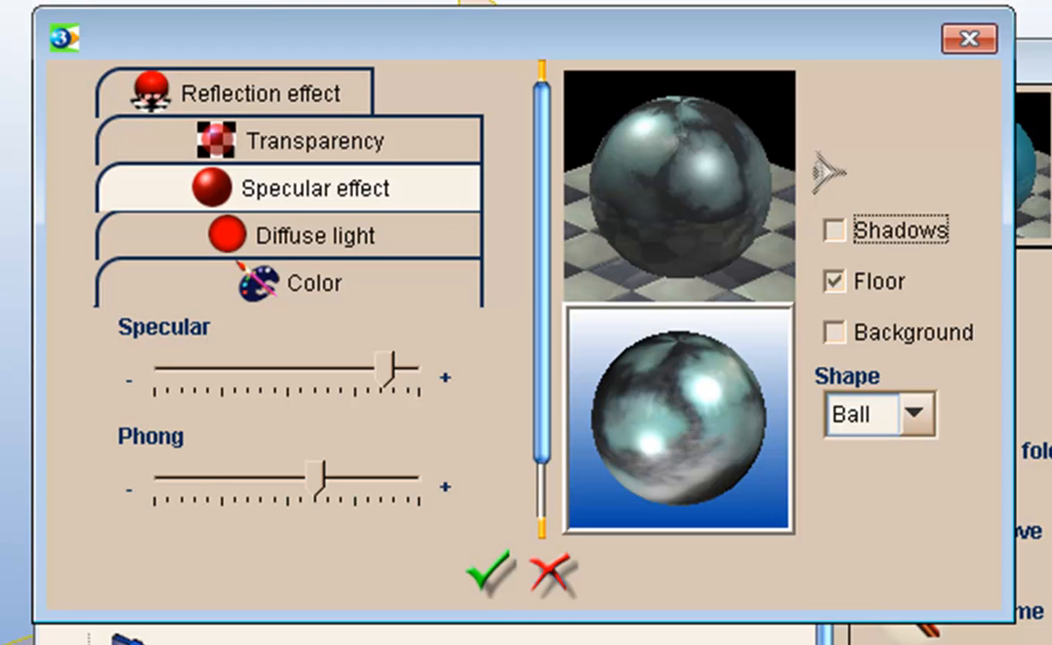
Step: Check the material's transparency and refraction settings and refresh the preview
{"action": "left_click", "coordinate": [314, 141]}
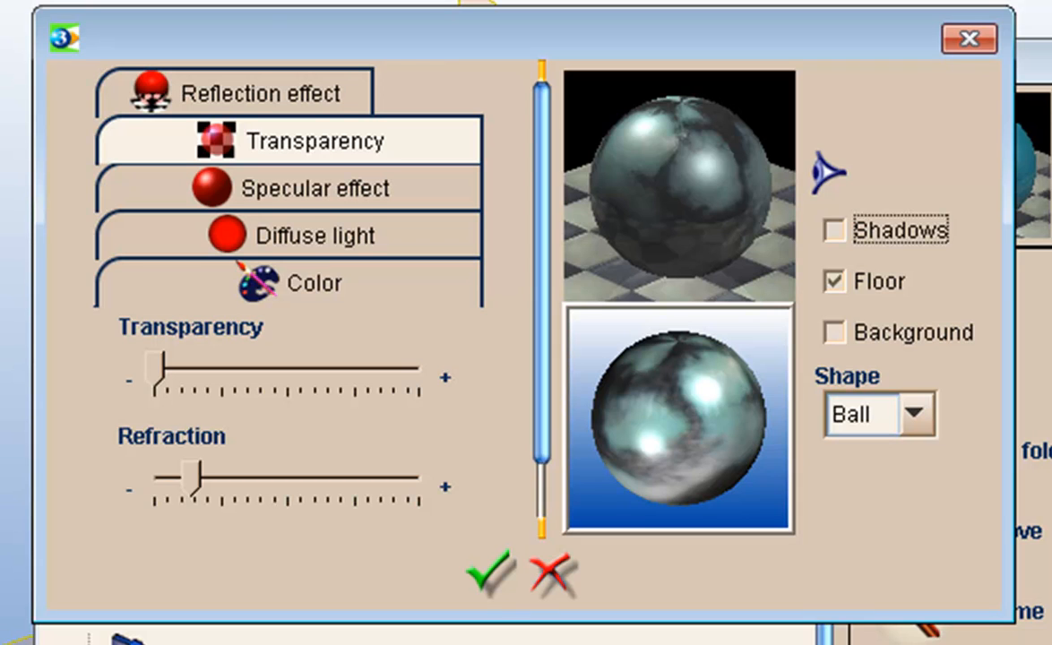
{"action": "mouse_move", "coordinate": [192, 479]}
{"action": "left_mouse_down"}
{"action": "mouse_move", "coordinate": [226, 478]}
{"action": "mouse_move", "coordinate": [192, 478]}
{"action": "left_mouse_up"}
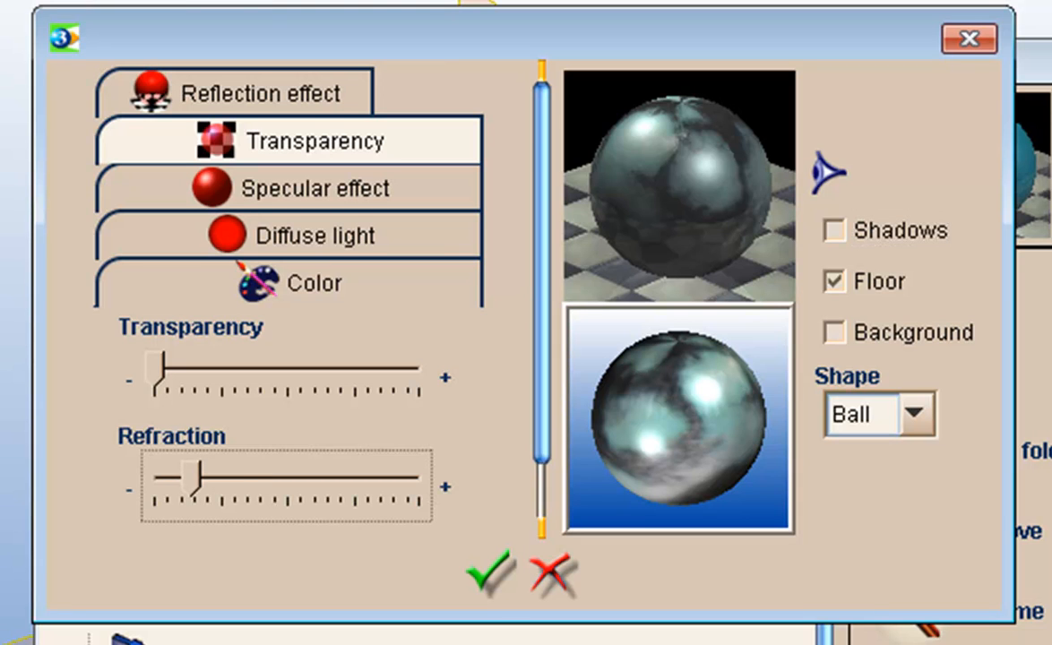
{"action": "left_click", "coordinate": [829, 173]}
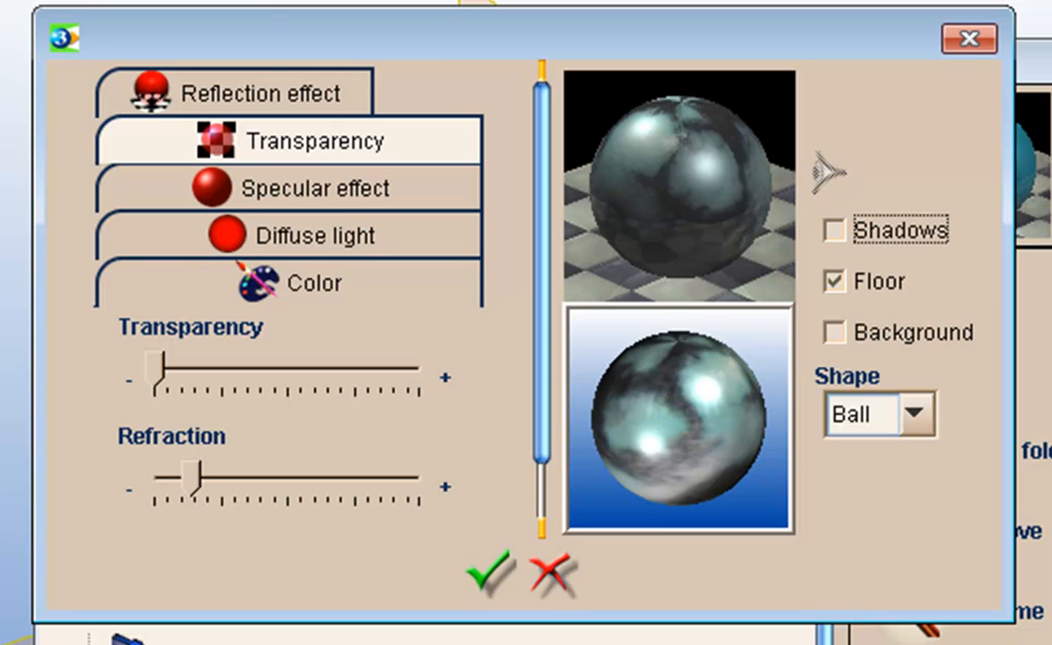
Step: Try the reflection effect at maximum and return it to a low level, refreshing the material preview each time
{"action": "left_click", "coordinate": [260, 94]}
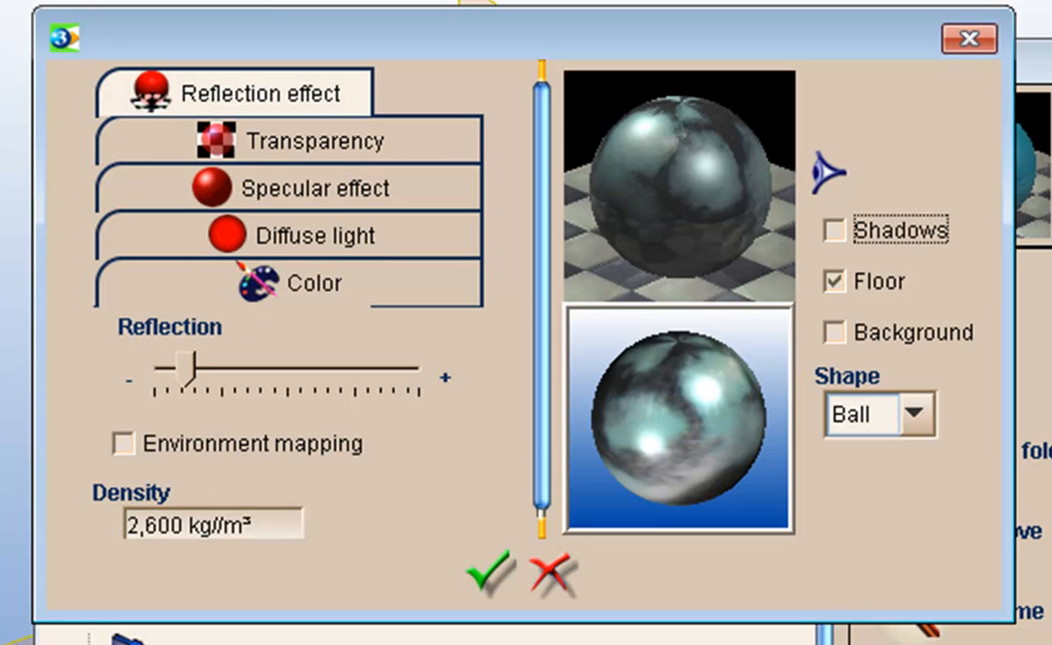
{"action": "left_click_drag", "start_coordinate": [185, 370], "coordinate": [419, 369]}
{"action": "left_click", "coordinate": [829, 173]}
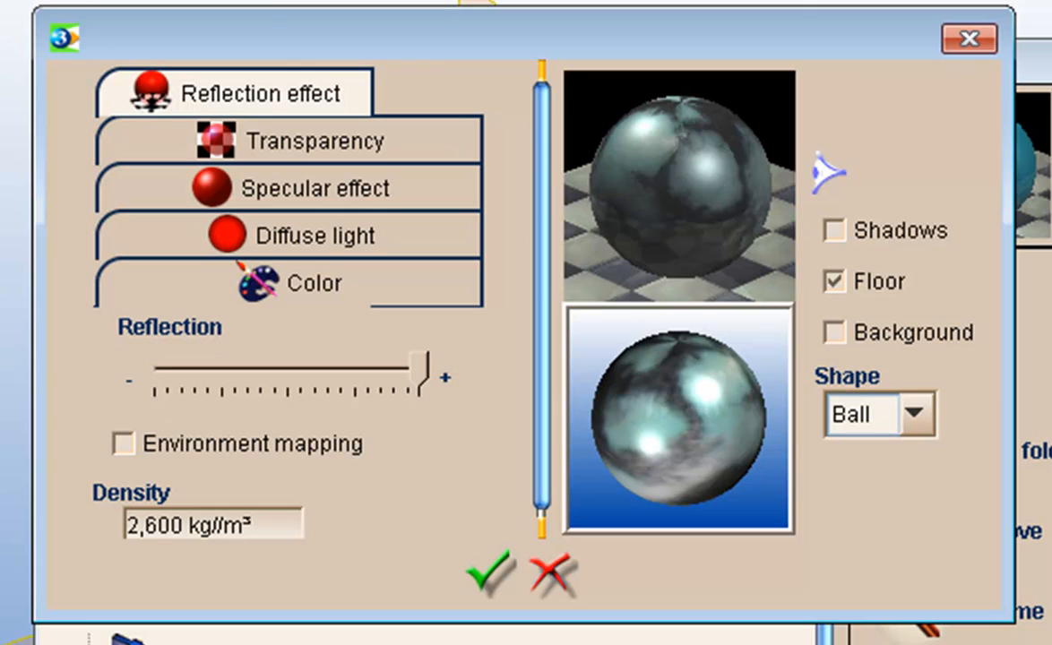
{"action": "left_click_drag", "start_coordinate": [418, 368], "coordinate": [188, 368]}
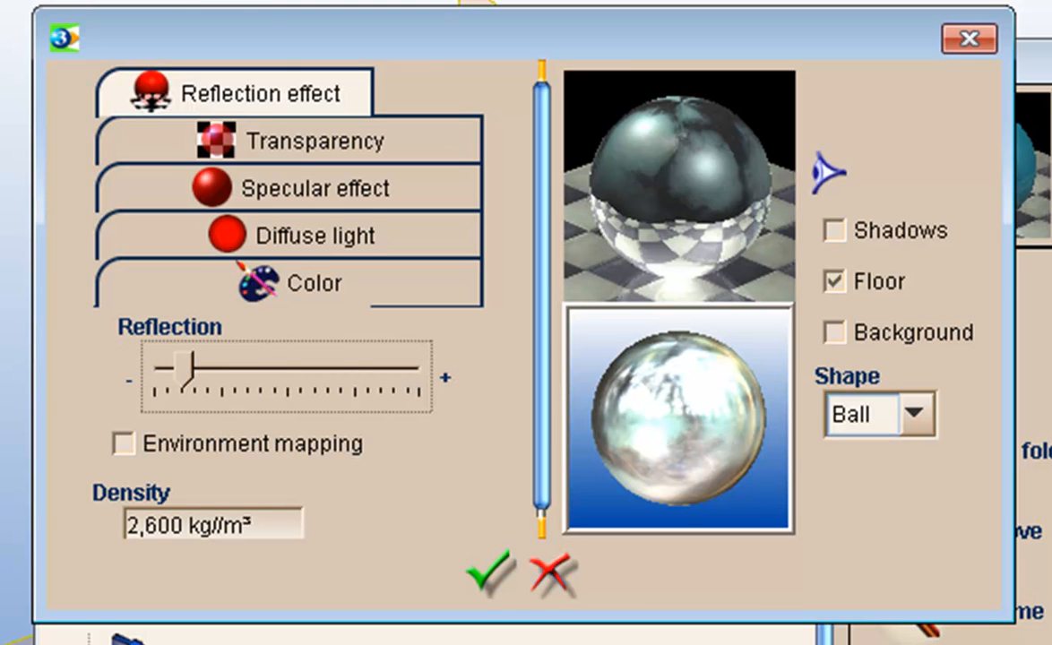
{"action": "left_click", "coordinate": [829, 173]}
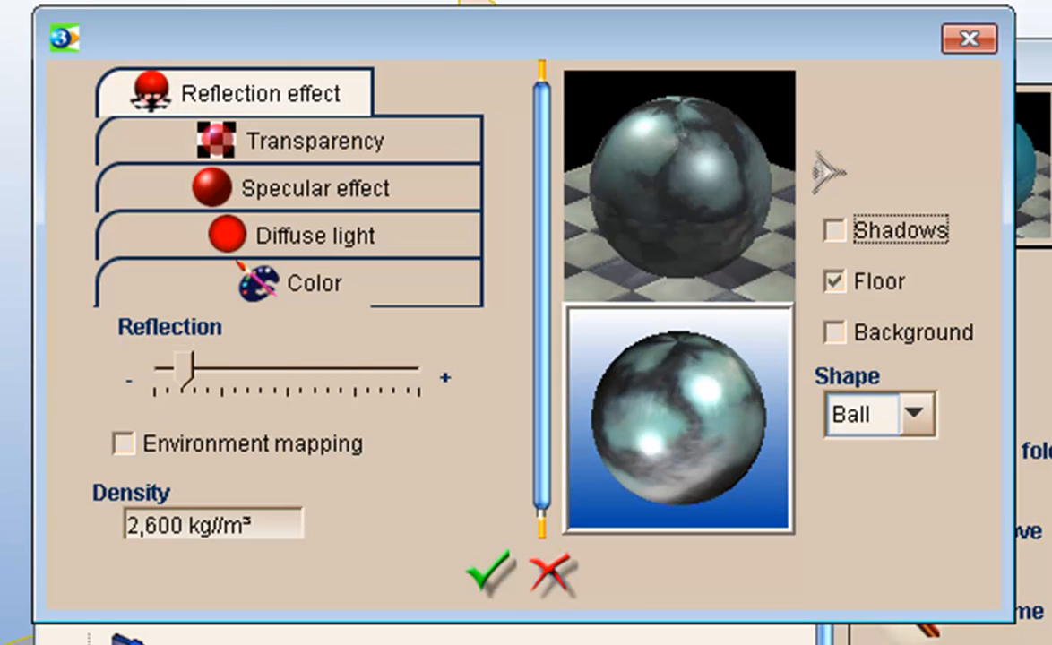
Step: Try the material preview with shadows and with the background, switching each one off again
{"action": "key", "text": "space"}
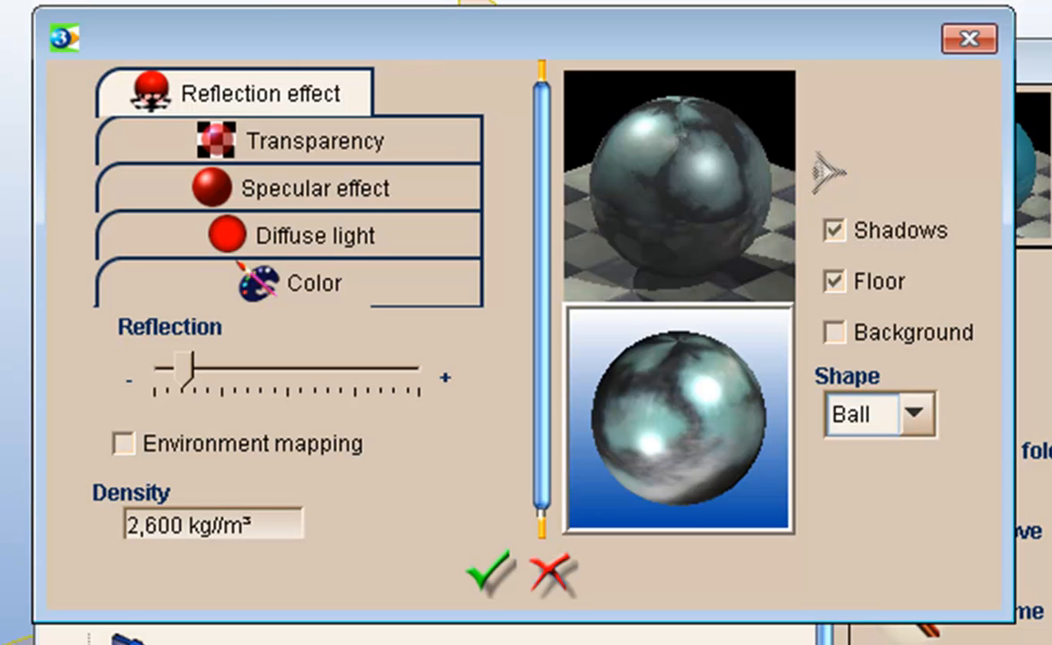
{"action": "key", "text": "space"}
{"action": "key", "text": "Tab"}
{"action": "key", "text": "Tab"}
{"action": "key", "text": "space"}
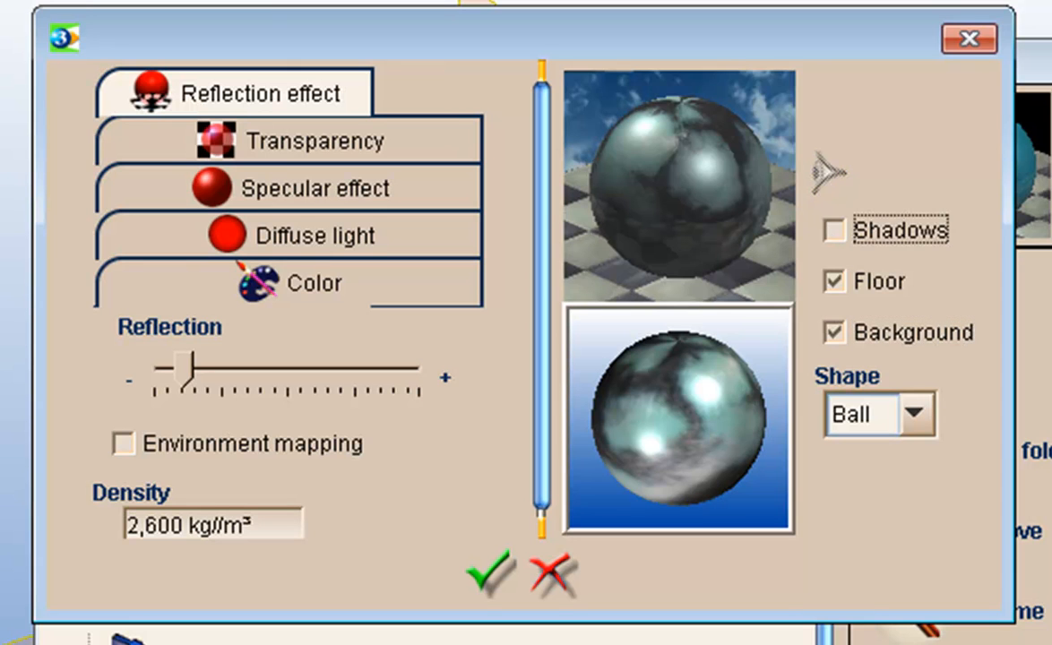
{"action": "left_click", "coordinate": [835, 332]}
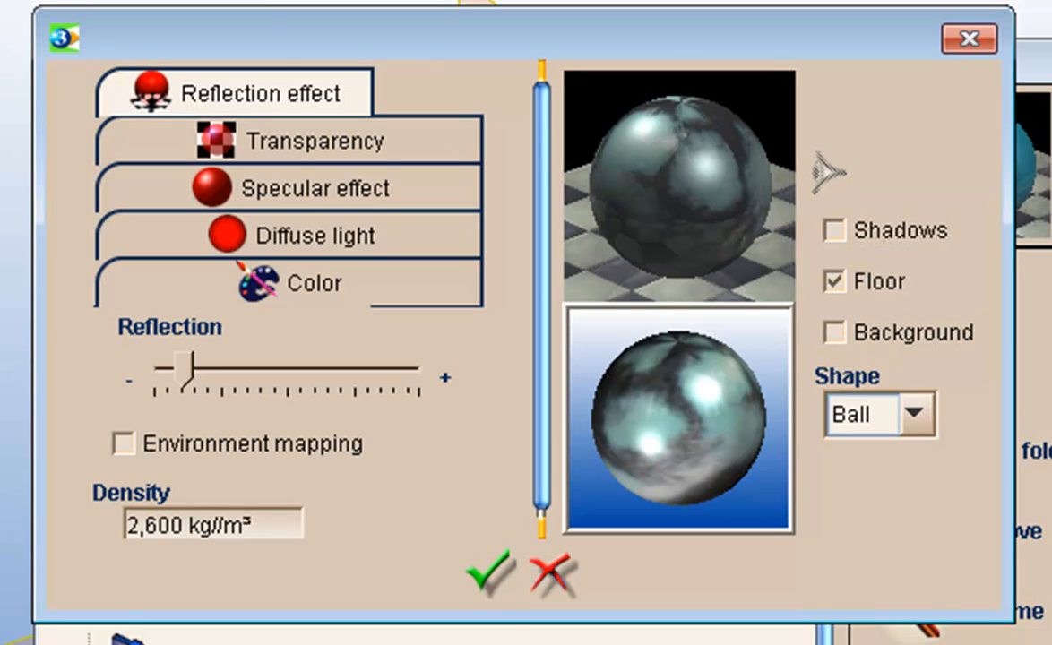
Step: Preview the material on the Box, Stone and Ring shapes, and return the preview shape to Ball
{"action": "left_click", "coordinate": [915, 414]}
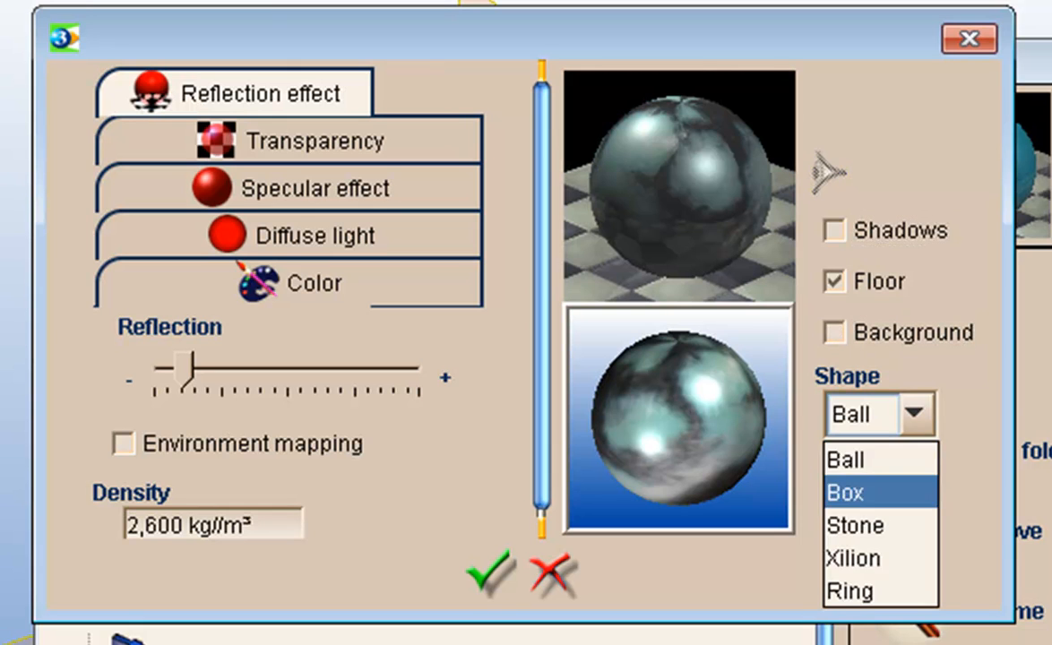
{"action": "left_click", "coordinate": [847, 494]}
{"action": "left_click", "coordinate": [828, 172]}
{"action": "left_click", "coordinate": [915, 414]}
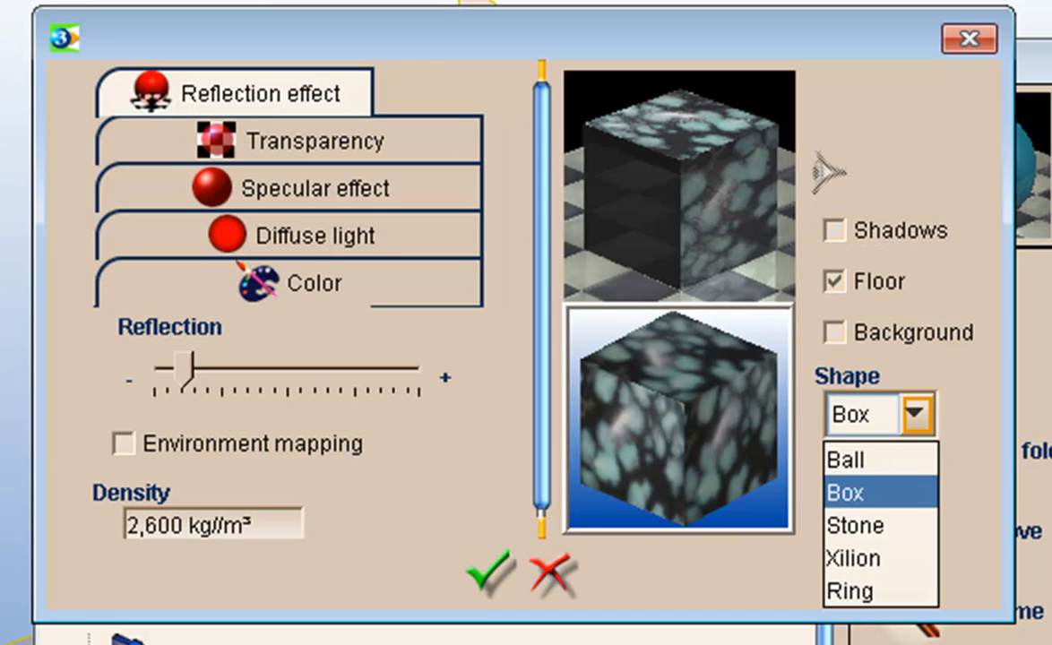
{"action": "left_click", "coordinate": [881, 526]}
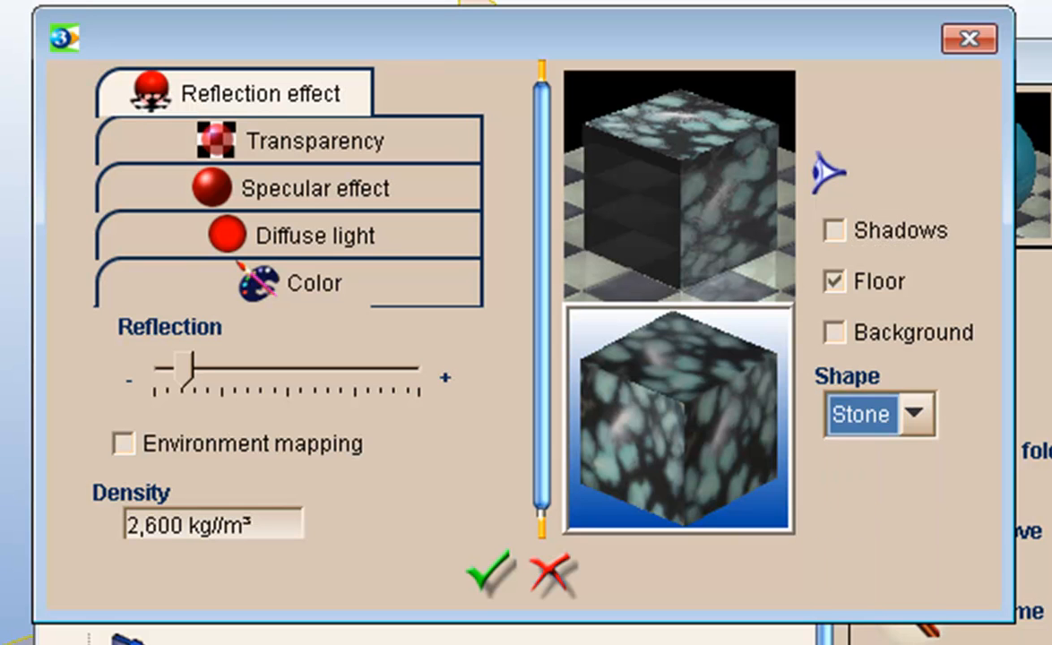
{"action": "left_click", "coordinate": [915, 414]}
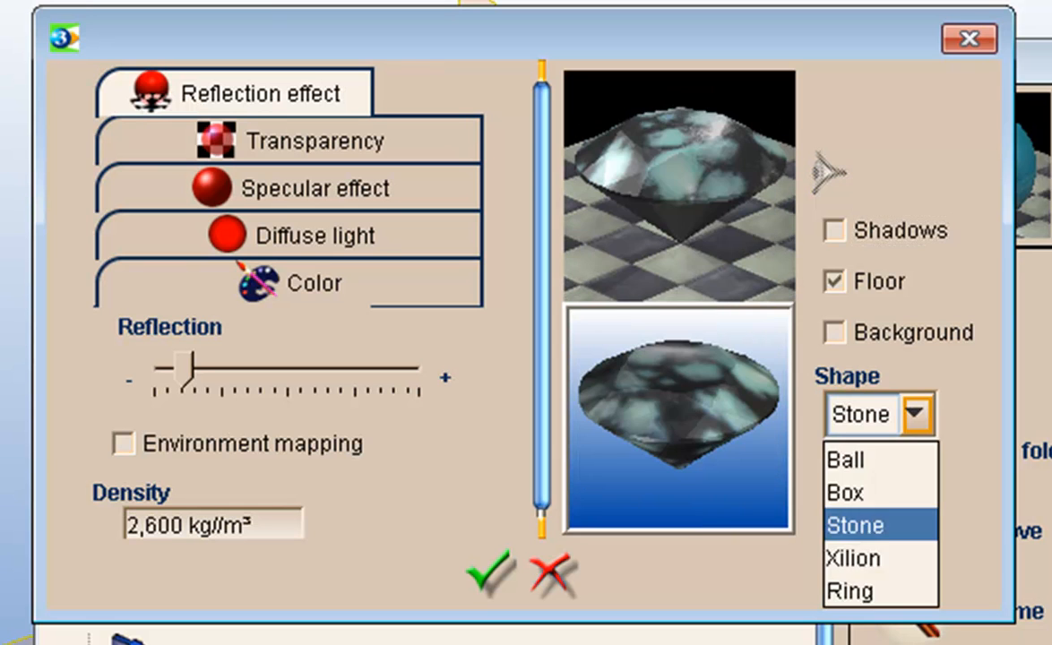
{"action": "left_click", "coordinate": [851, 592]}
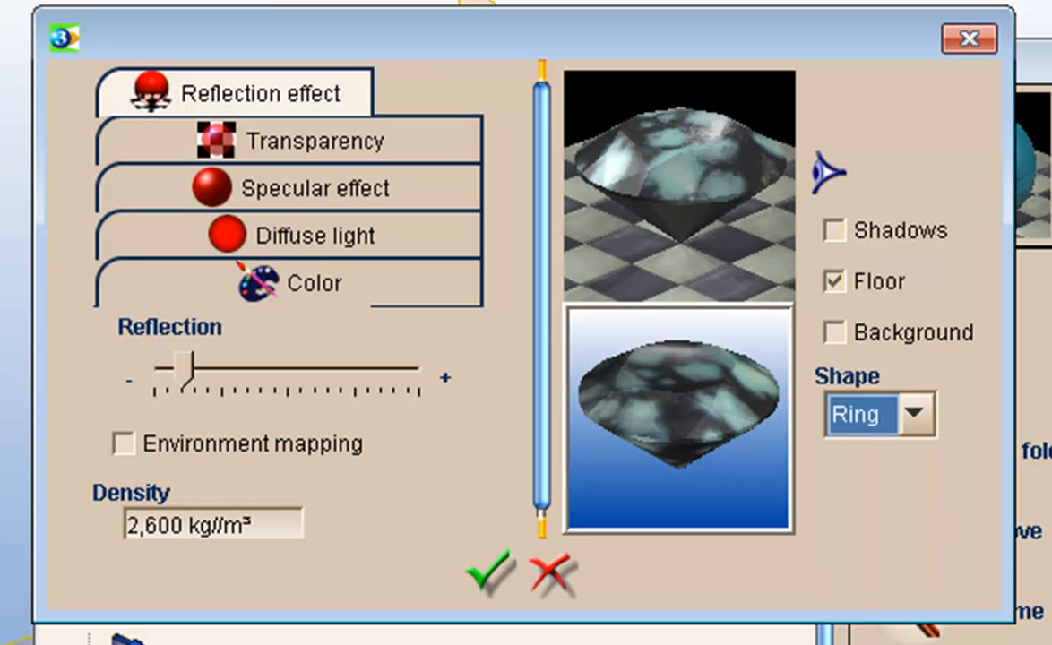
{"action": "left_click", "coordinate": [915, 414]}
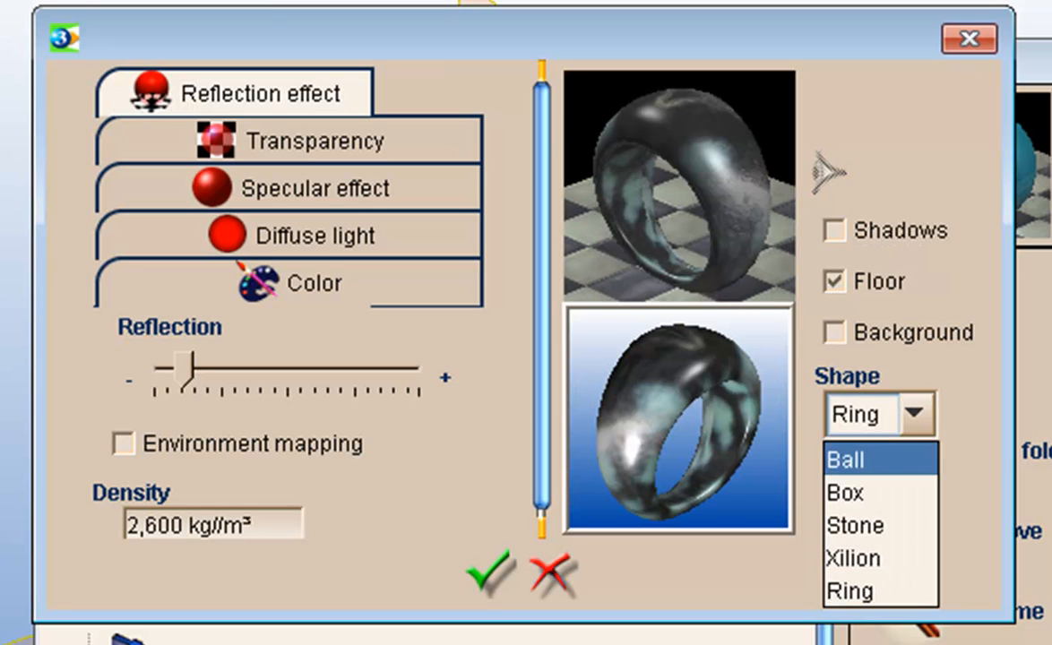
{"action": "left_click", "coordinate": [847, 460]}
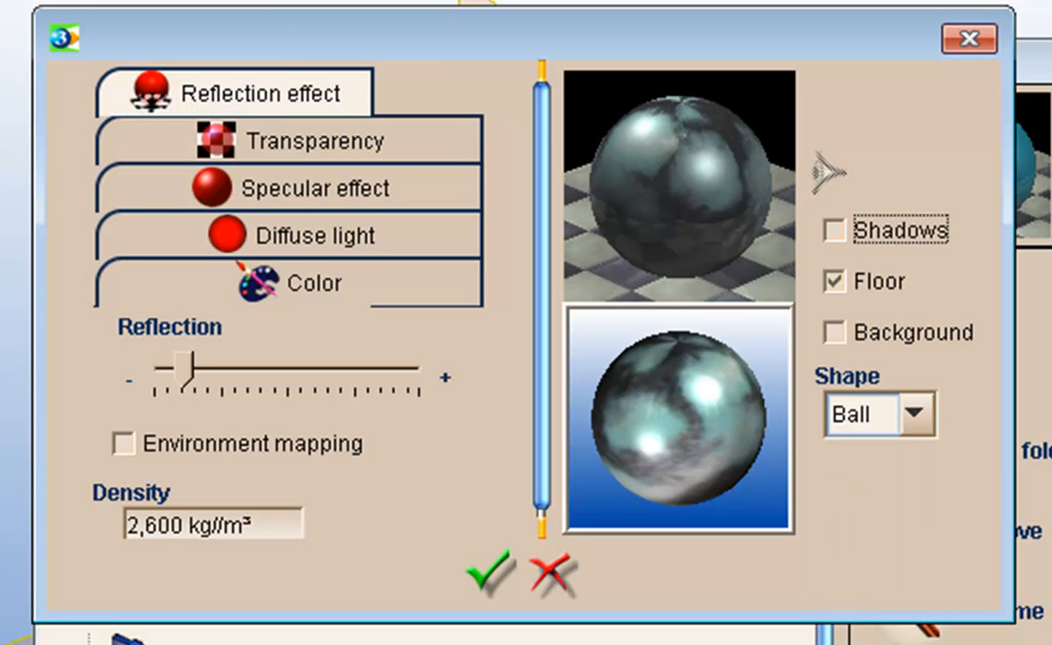
Step: Accept the Spider Web Turquoise material's settings and close the material database with its changes kept
{"action": "left_click", "coordinate": [489, 571]}
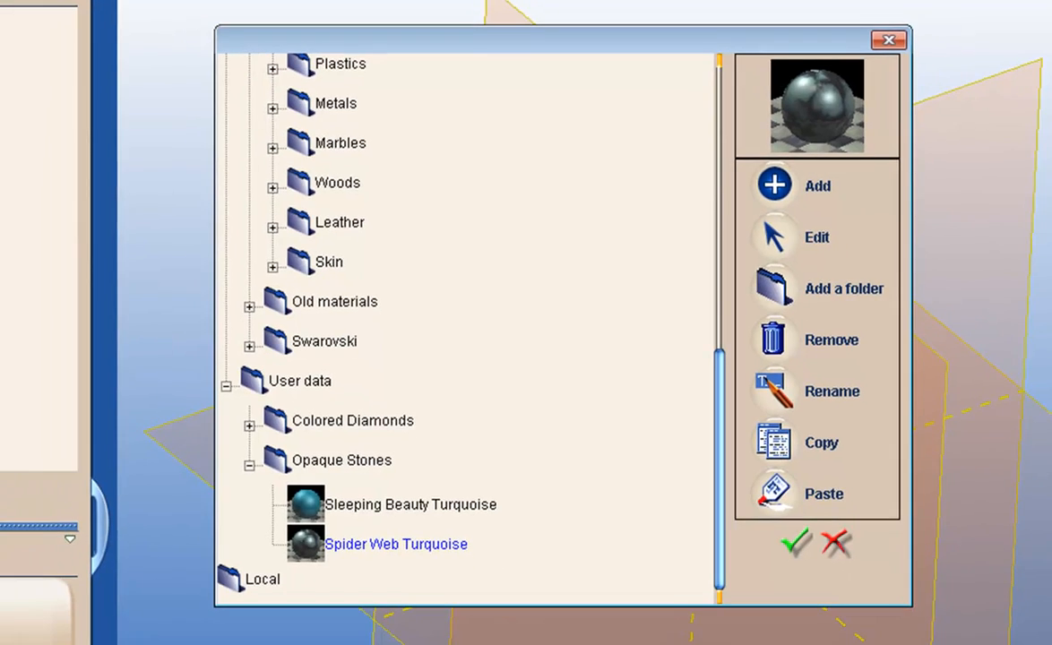
{"action": "left_click", "coordinate": [795, 542]}
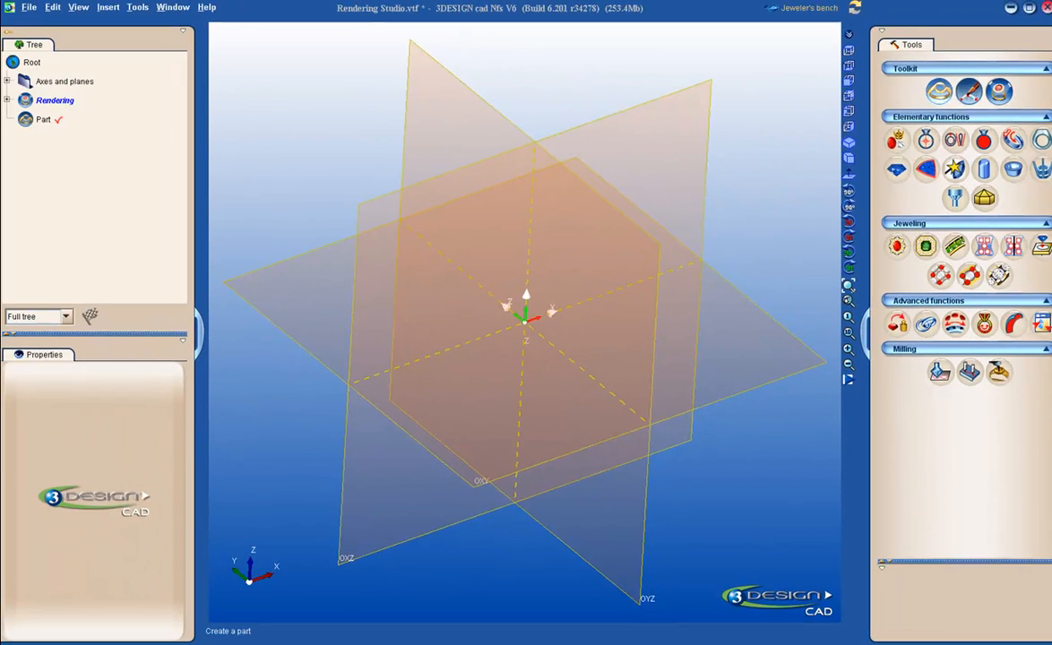
Step: Build a brilliant-shaped stone with a Cabochon cut, about 22.7 mm in diameter, raised to about 4.56 mm in Z
{"action": "left_click", "coordinate": [880, 167]}
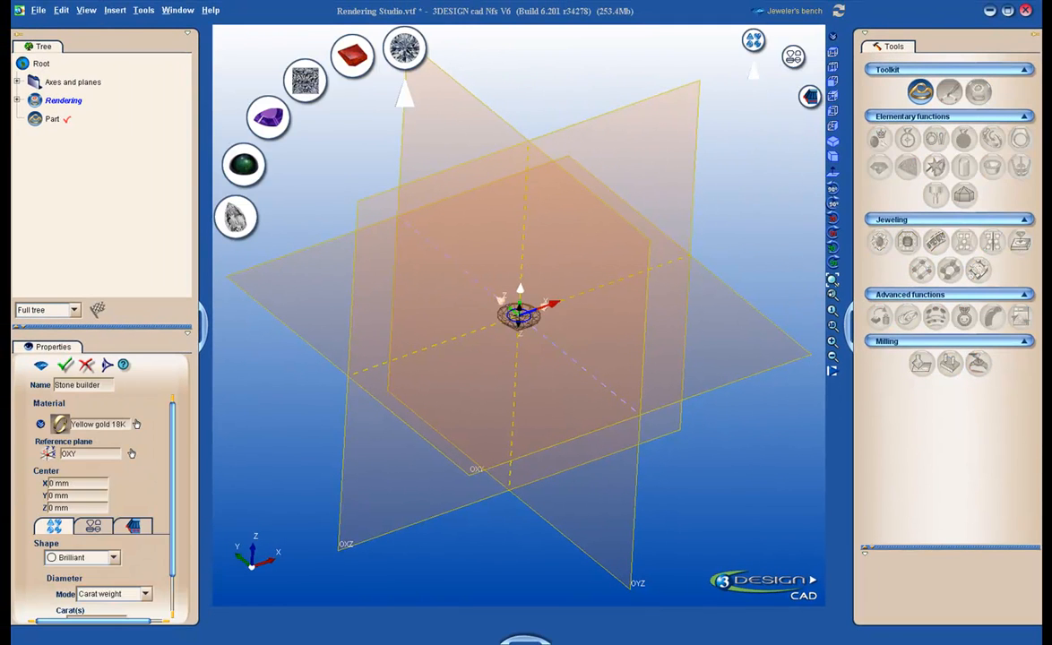
{"action": "left_click", "coordinate": [93, 526]}
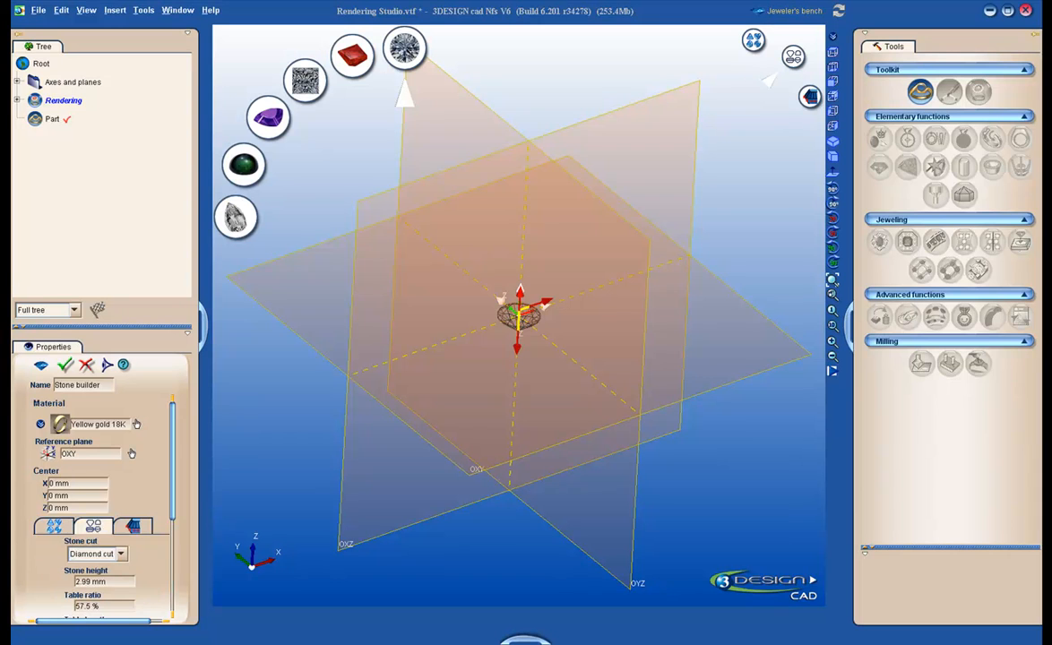
{"action": "left_click", "coordinate": [121, 553]}
{"action": "left_click", "coordinate": [96, 531]}
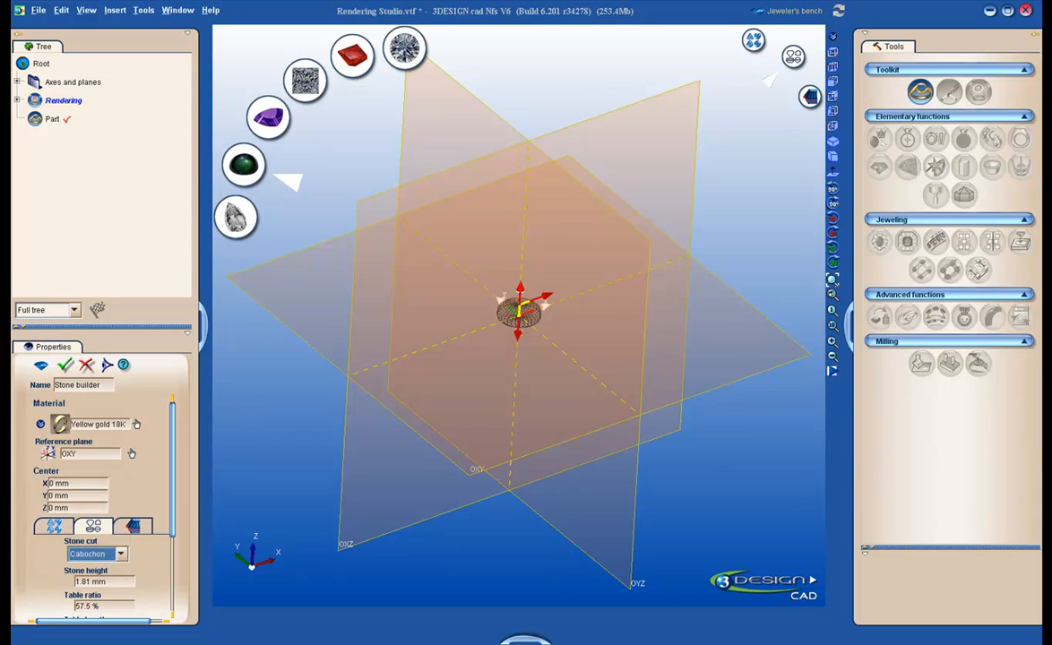
{"action": "left_click", "coordinate": [54, 526]}
{"action": "left_click_drag", "start_coordinate": [554, 305], "coordinate": [614, 285]}
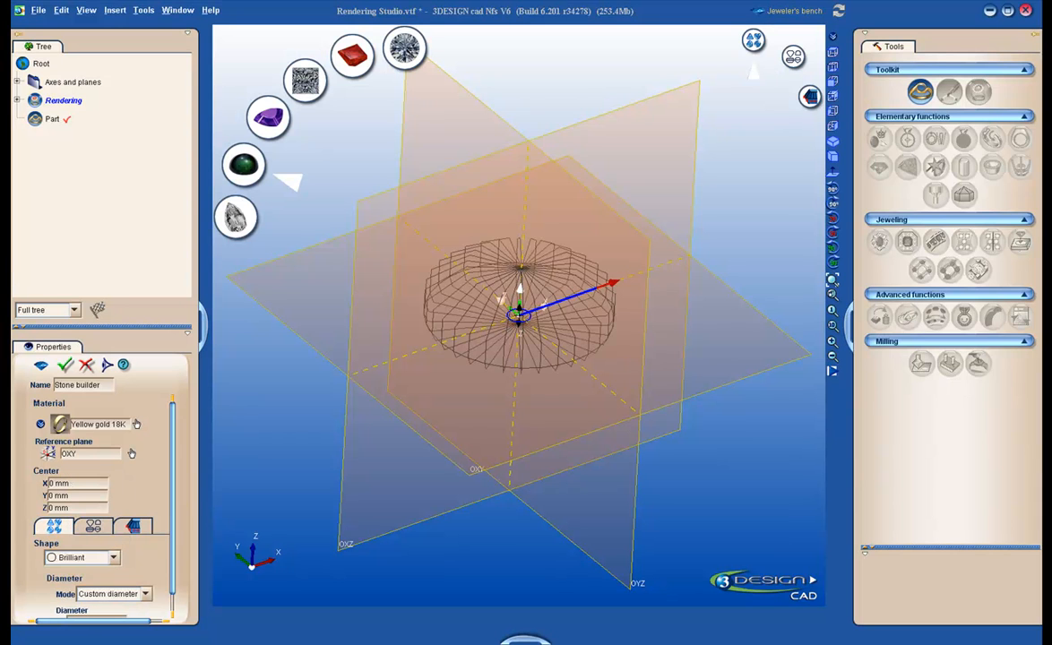
{"action": "left_click_drag", "start_coordinate": [521, 309], "coordinate": [522, 278]}
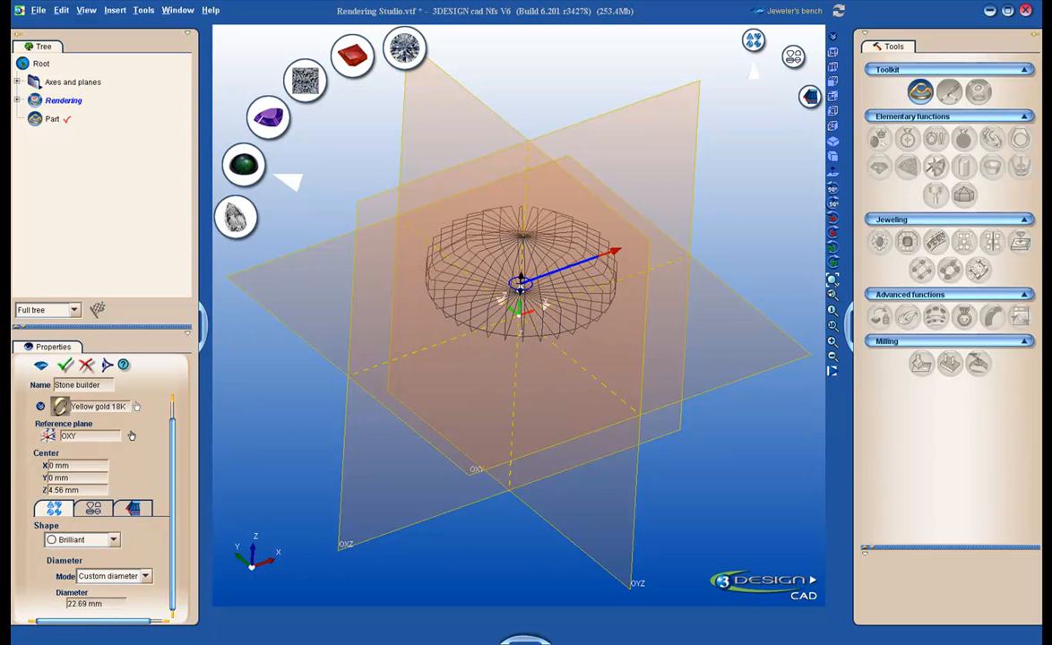
Step: Assign the Spider Web Turquoise material to the cabochon and create the stone
{"action": "left_click", "coordinate": [137, 407]}
{"action": "left_click", "coordinate": [411, 402]}
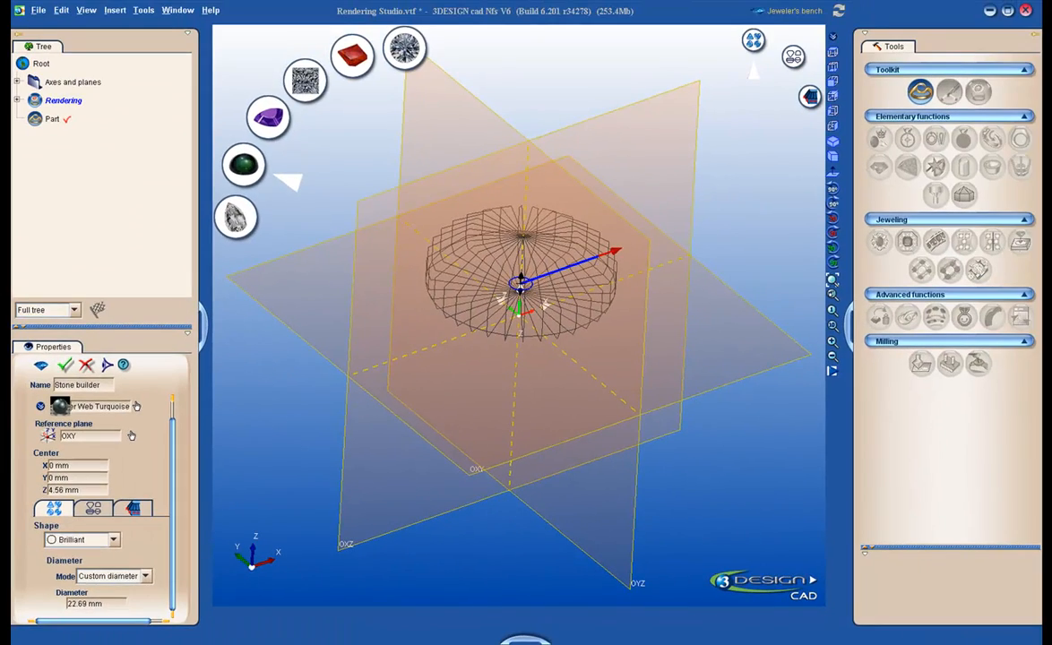
{"action": "left_click", "coordinate": [64, 365]}
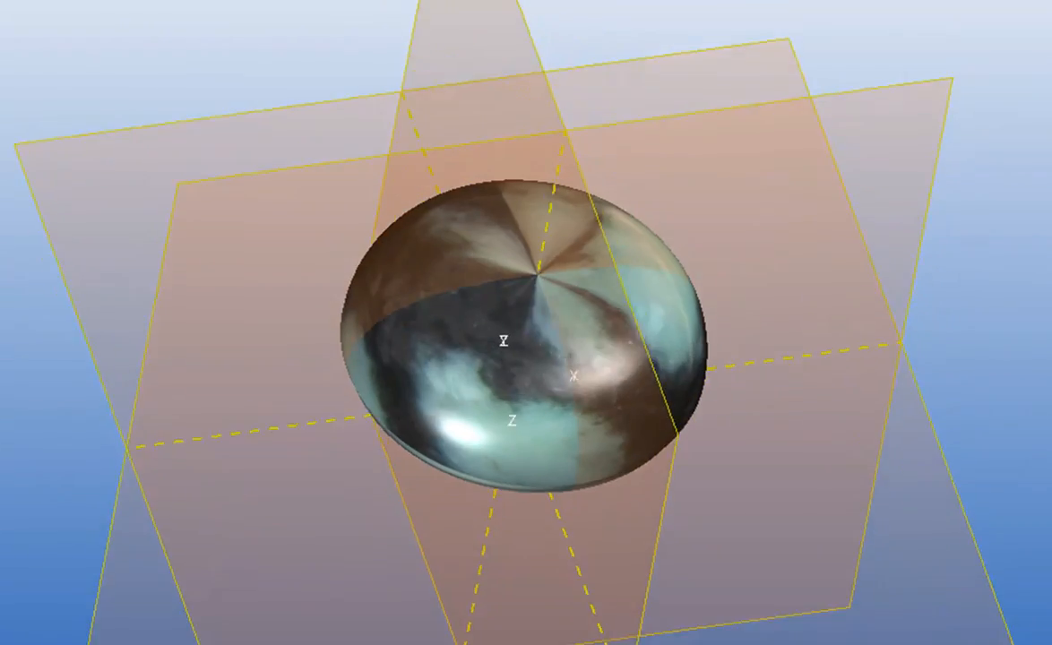
Step: Show the Rendering item with its dome and lights around the turquoise stone
{"action": "middle_click_drag", "start_coordinate": [529, 336], "coordinate": [525, 348]}
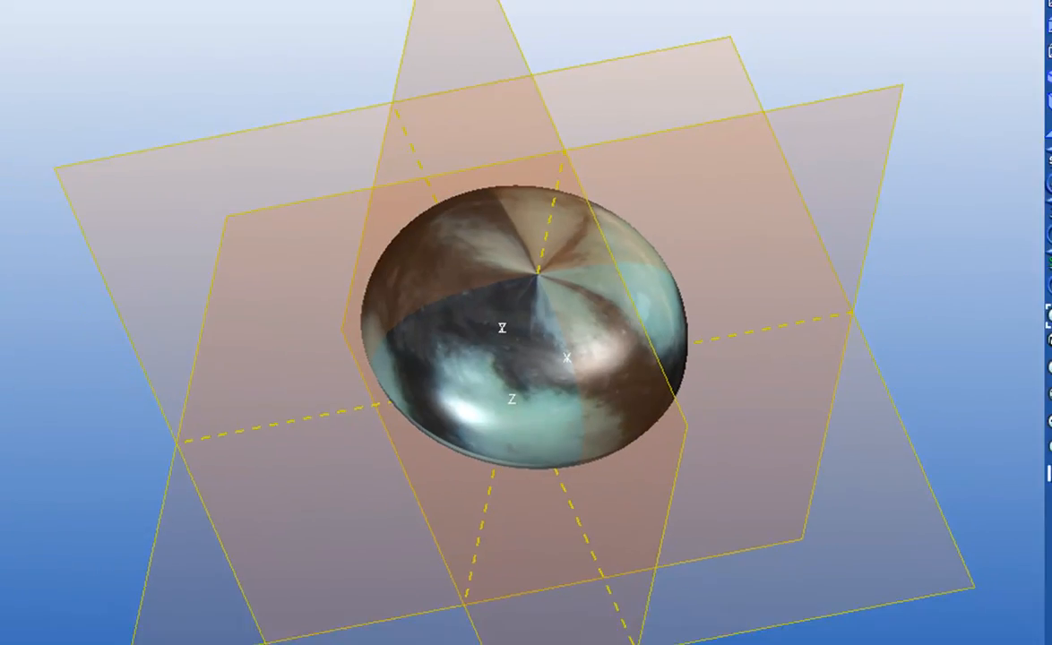
{"action": "right_click", "coordinate": [82, 103]}
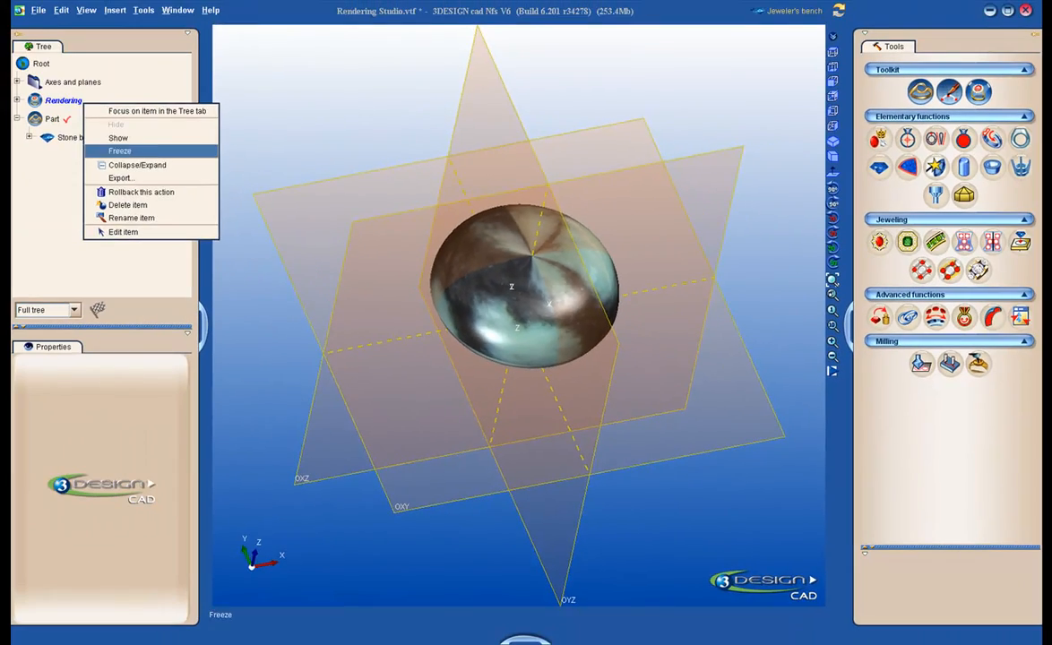
{"action": "left_click", "coordinate": [119, 151]}
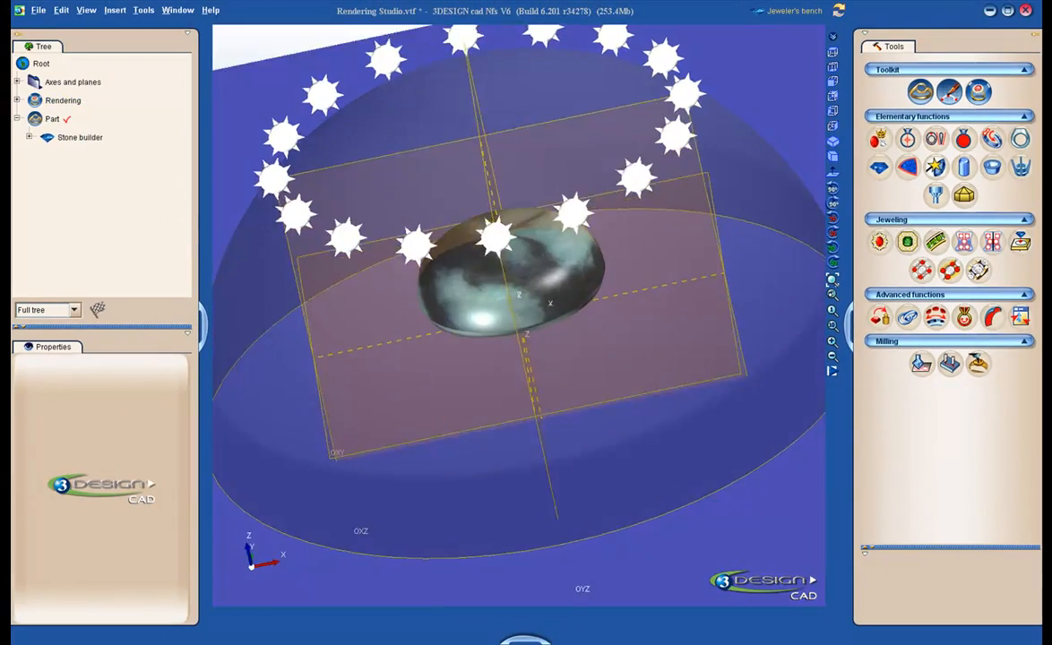
{"action": "middle_click_drag", "start_coordinate": [529, 296], "coordinate": [530, 363]}
{"action": "scroll", "coordinate": [531, 358], "scroll_direction": "up", "scroll_amount": 2}
{"action": "middle_click_drag", "start_coordinate": [653, 324], "coordinate": [676, 308]}
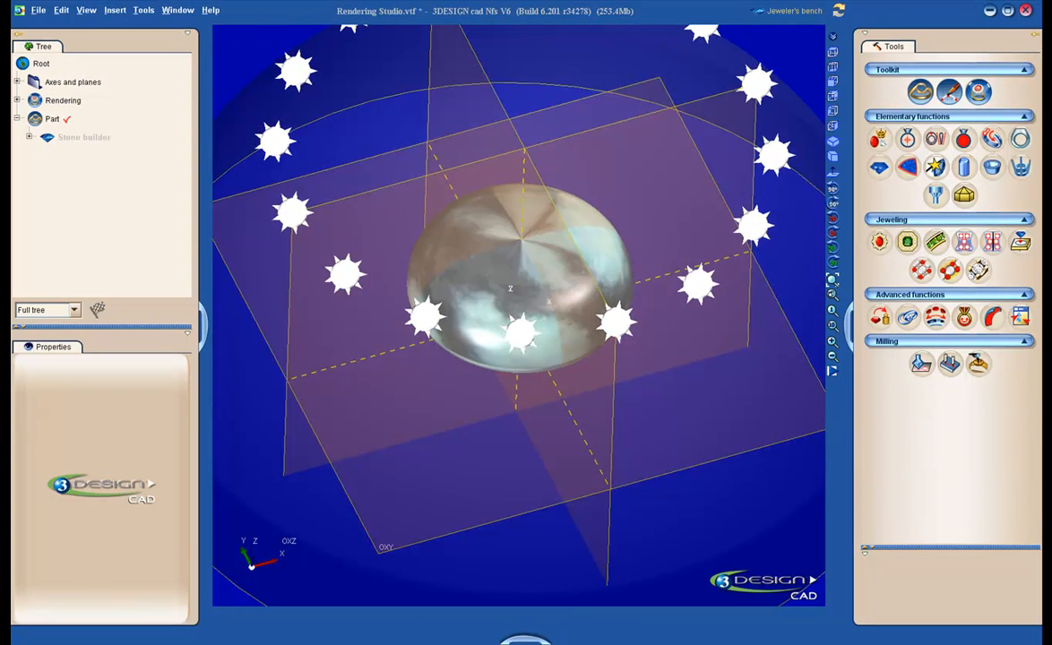
Step: Activate the Rendering item, create a rendering at 640 X 480 resolution, and start its preview
{"action": "double_click", "coordinate": [64, 101]}
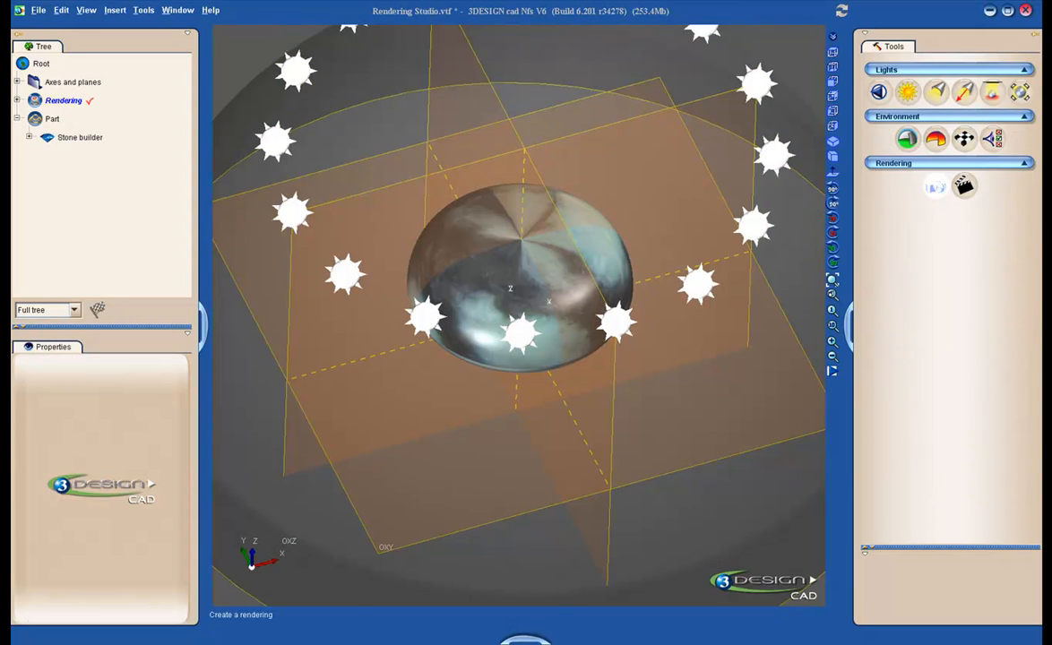
{"action": "left_click", "coordinate": [936, 185]}
{"action": "left_click", "coordinate": [107, 441]}
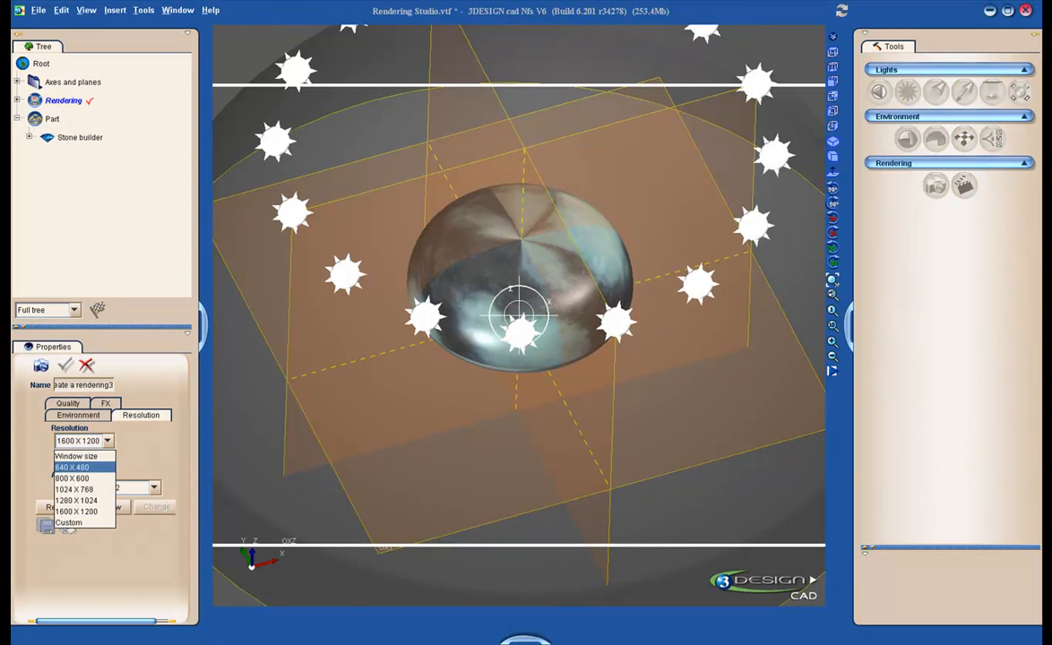
{"action": "left_click", "coordinate": [76, 468]}
{"action": "left_click", "coordinate": [108, 507]}
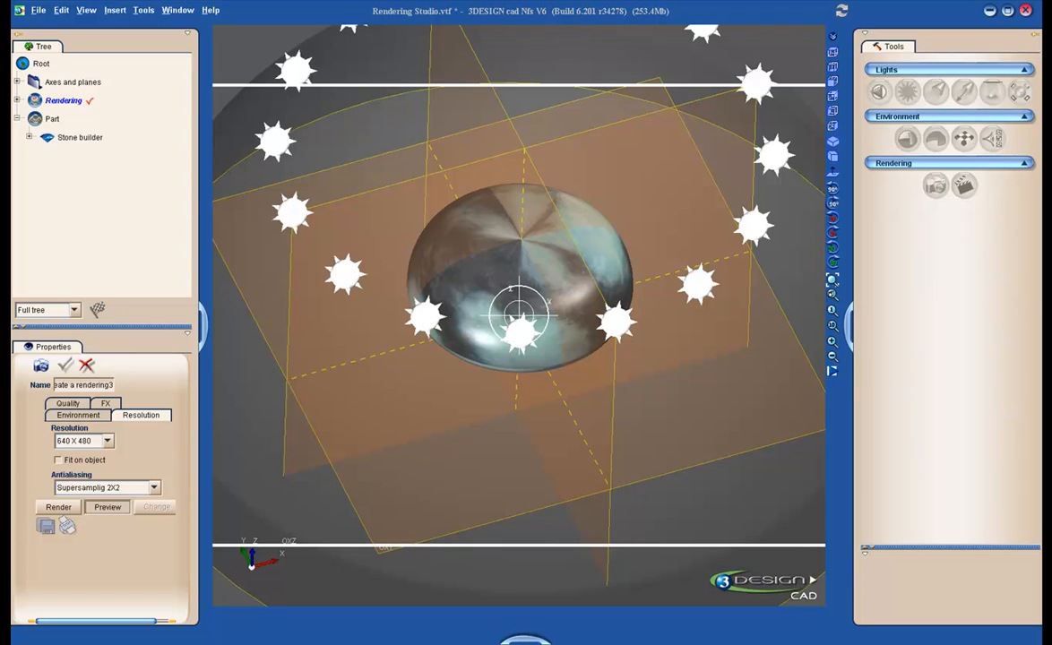